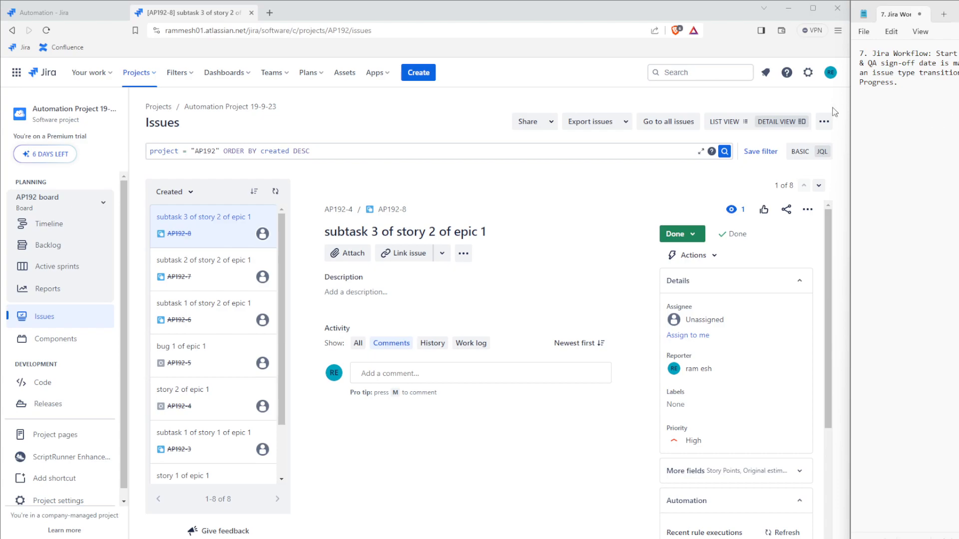
click(84, 16)
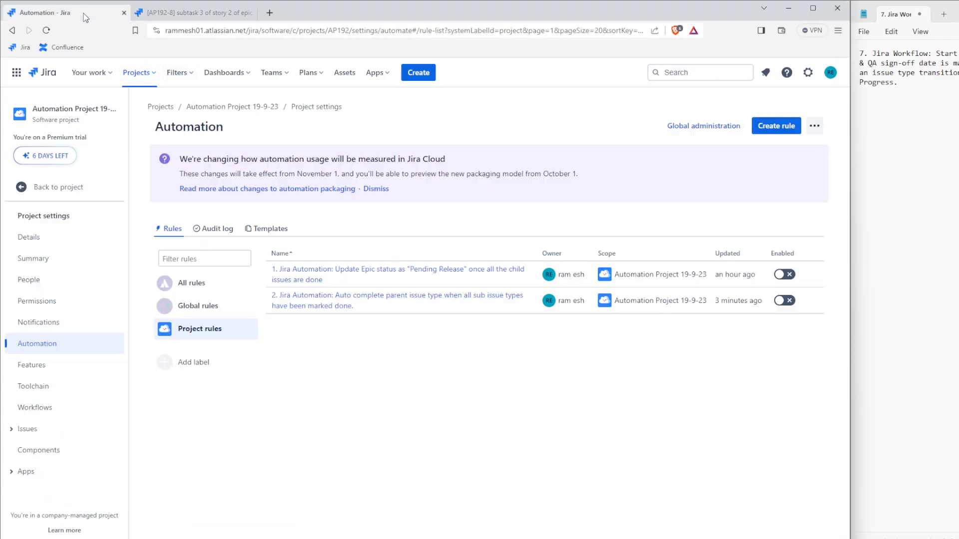
click(189, 13)
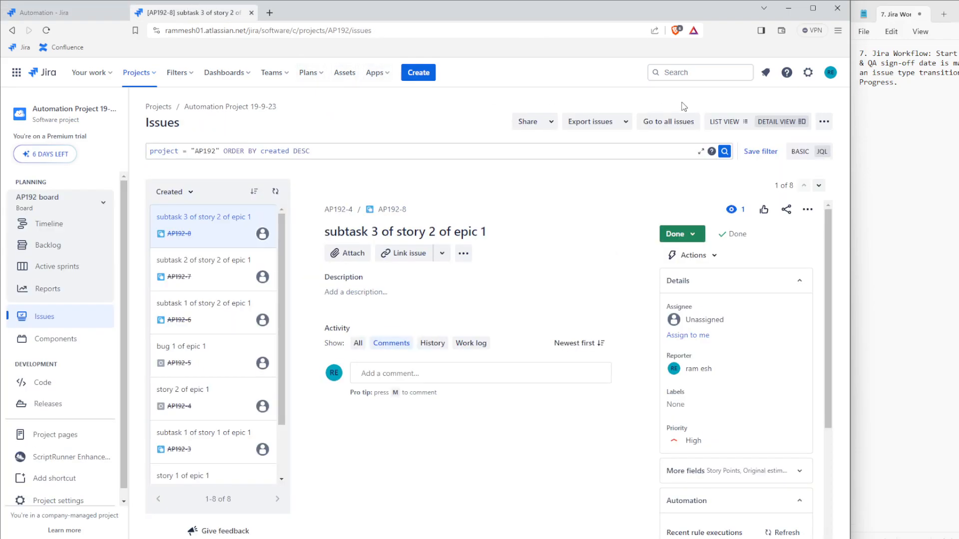
click(56, 14)
click(170, 19)
scroll(121, 368, down, 1)
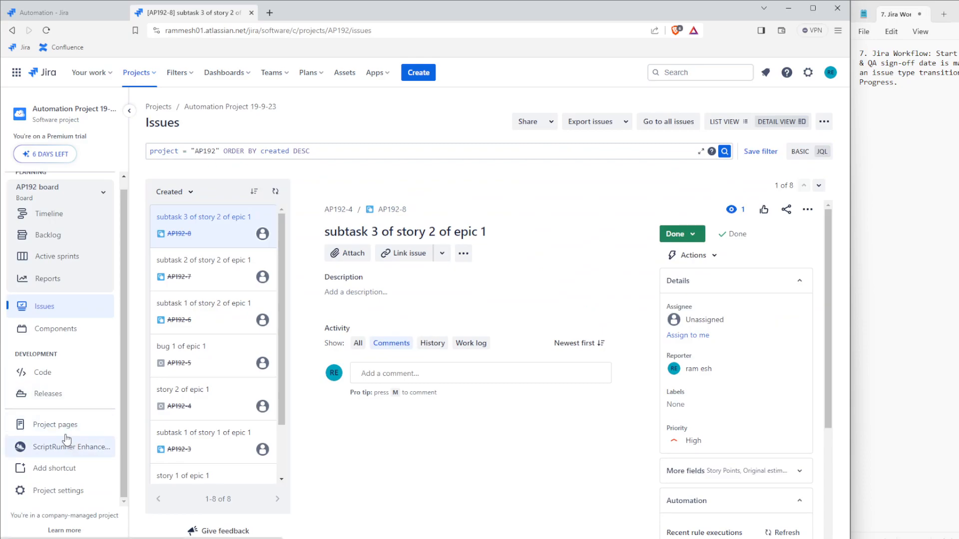
- Open the Software Simplified Workflow for Project AP192 from the project's settings summary
click(57, 14)
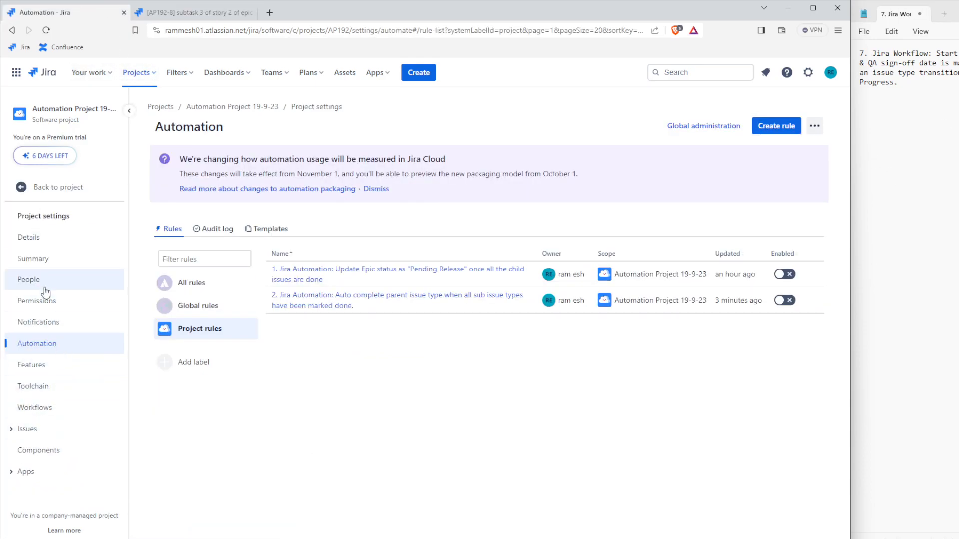
click(48, 258)
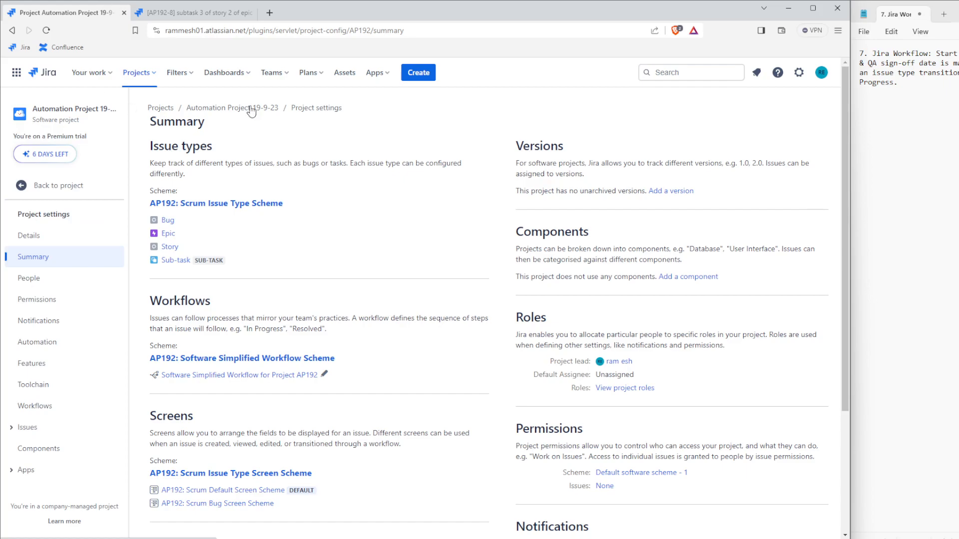
click(235, 378)
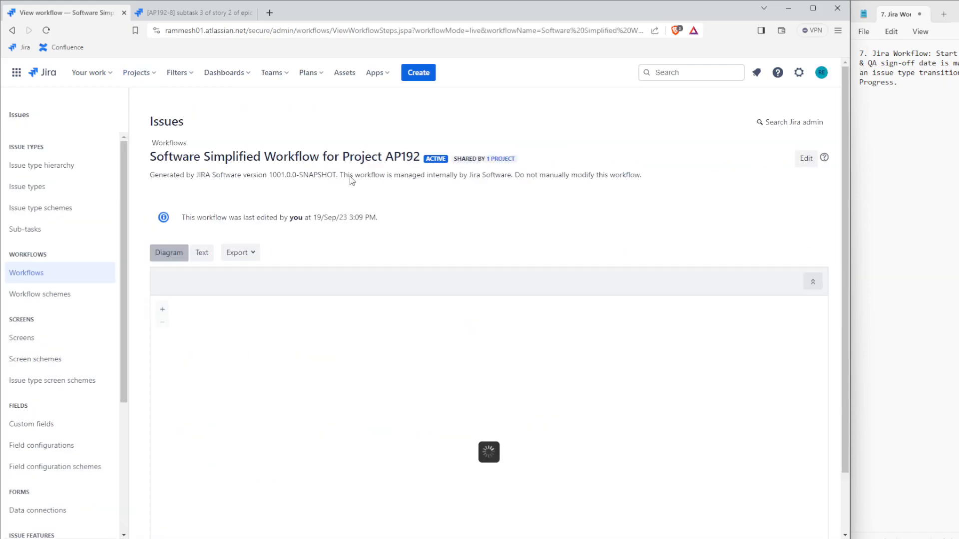
- Examine the AP192 workflow diagram with its statuses and the transitions leading to them
click(165, 15)
click(71, 17)
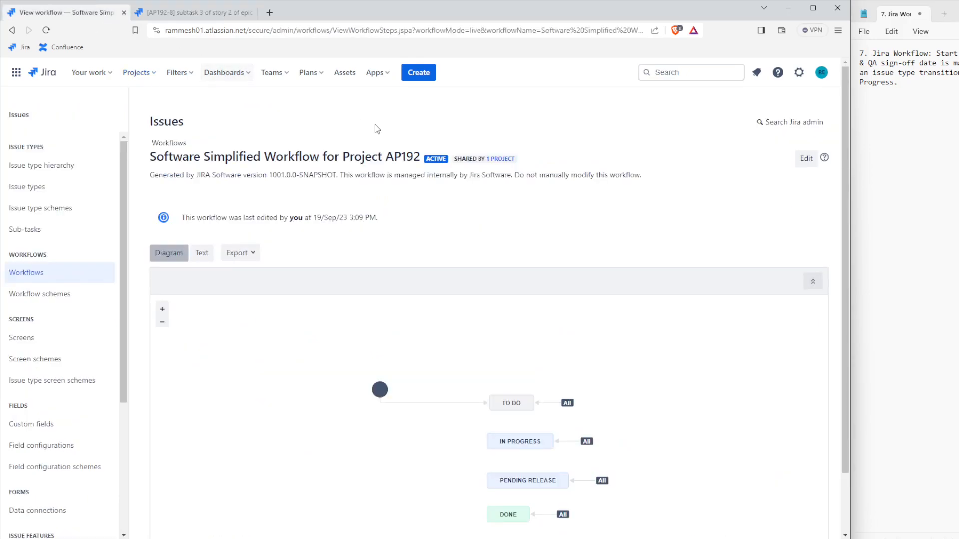
scroll(484, 325, down, 1)
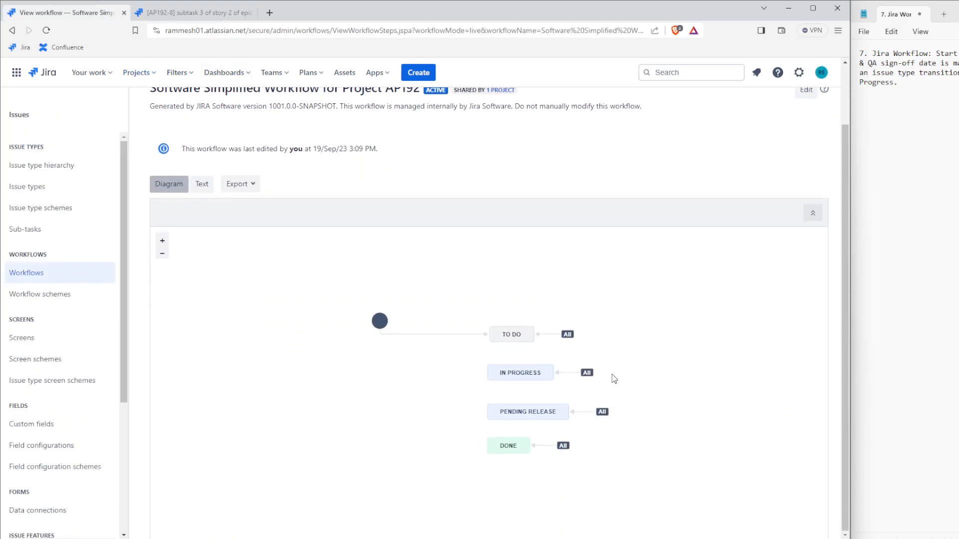
click(212, 13)
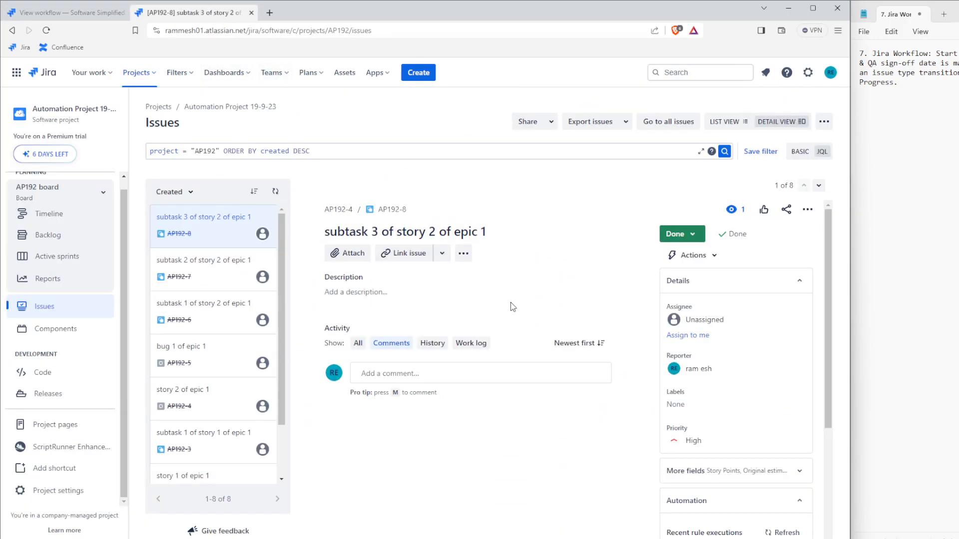
click(70, 13)
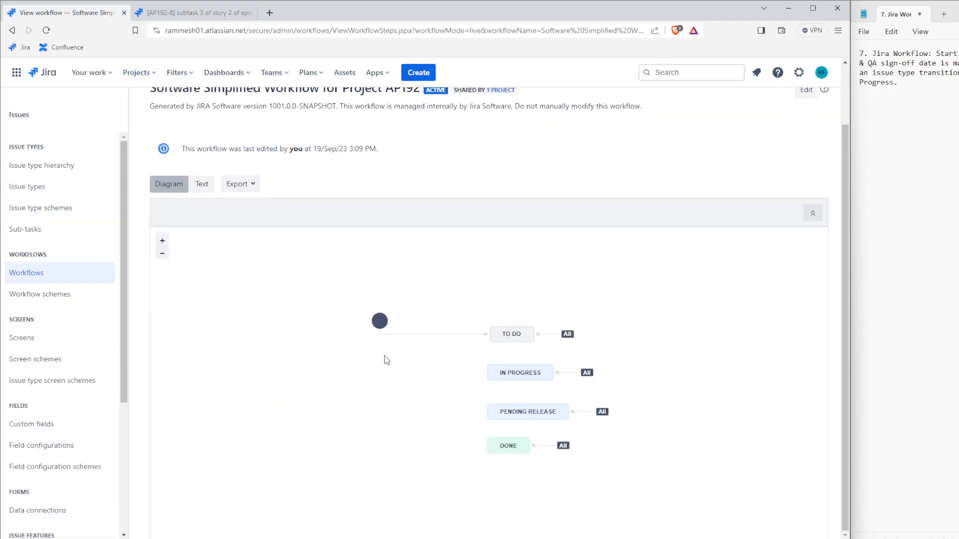
scroll(683, 350, up, 1)
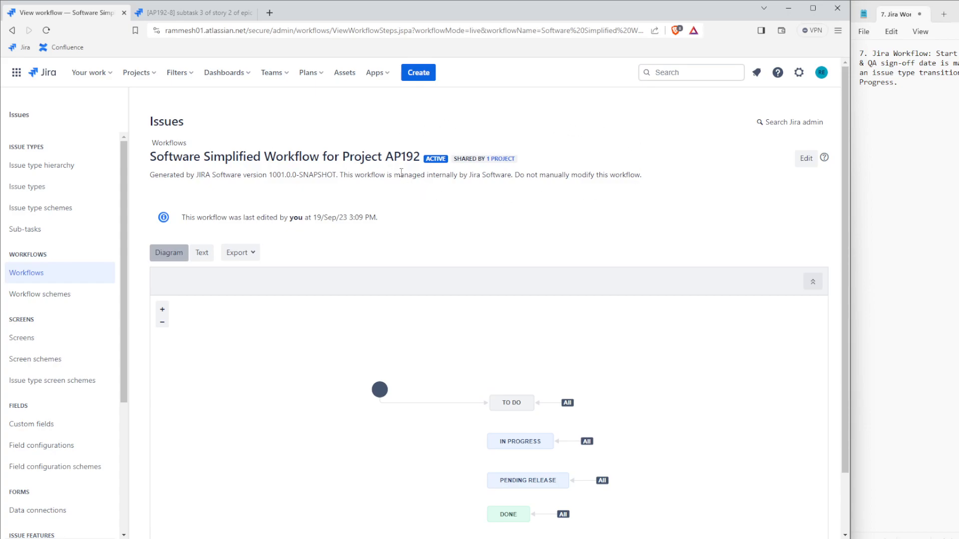
scroll(593, 165, down, 1)
scroll(593, 167, up, 1)
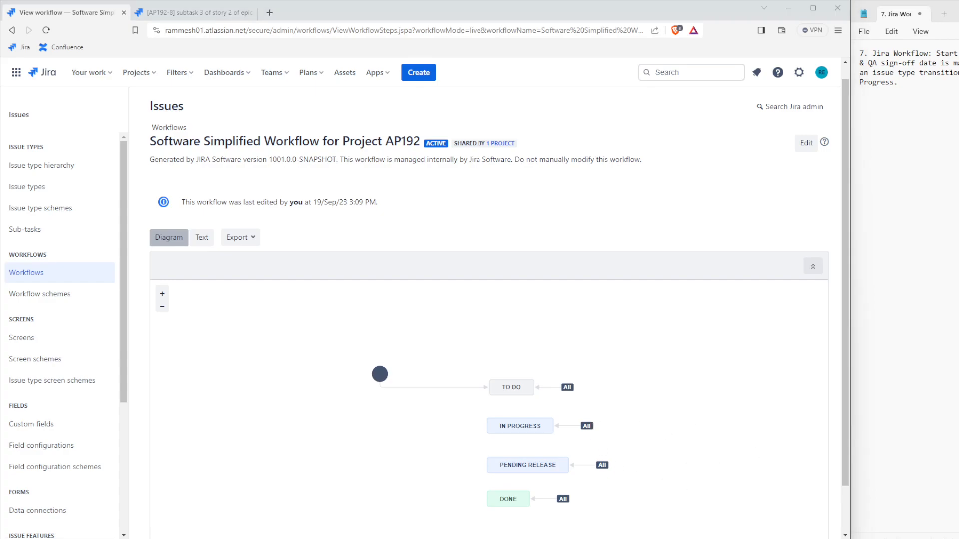
- Read the Jira Workflow requirement in the text note, highlighting the word "Start", and return to the workflow page
click(886, 54)
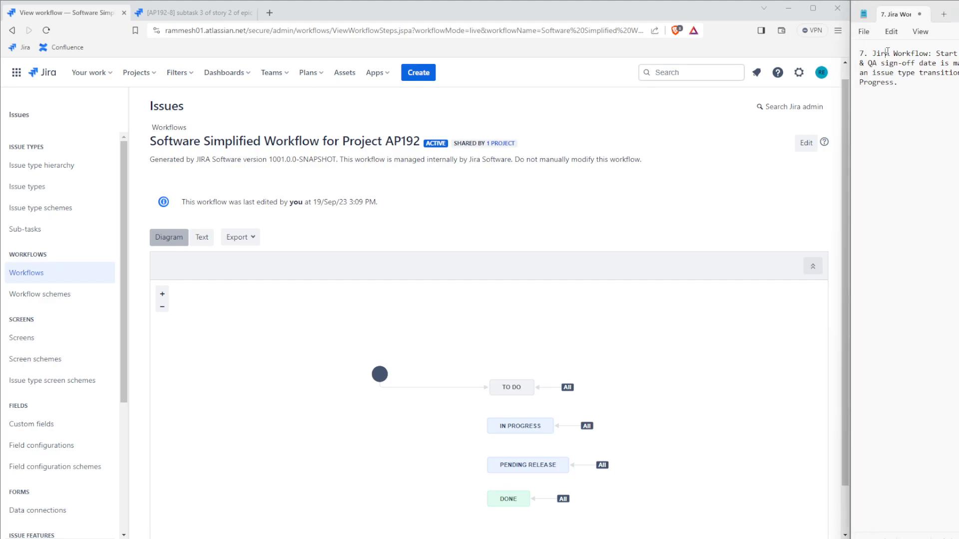
double_click(939, 53)
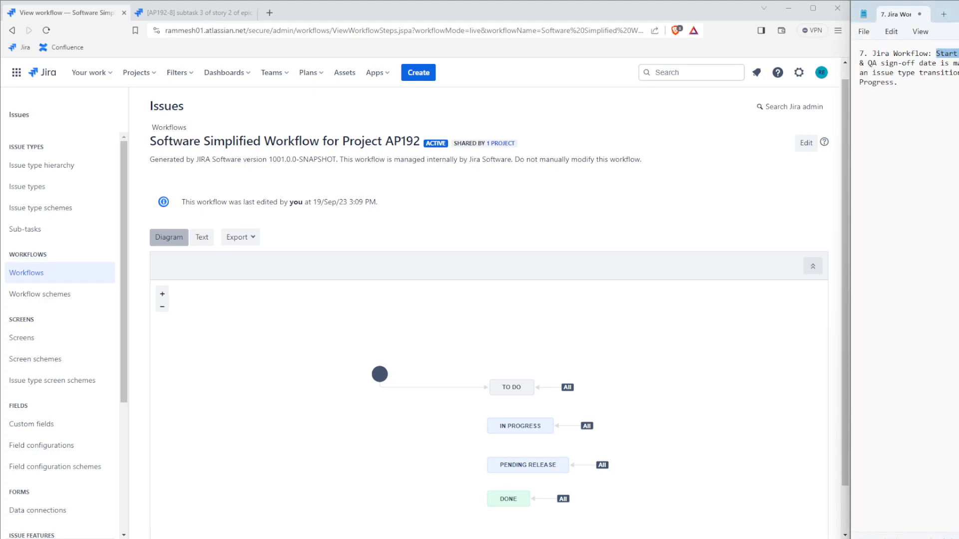
click(564, 427)
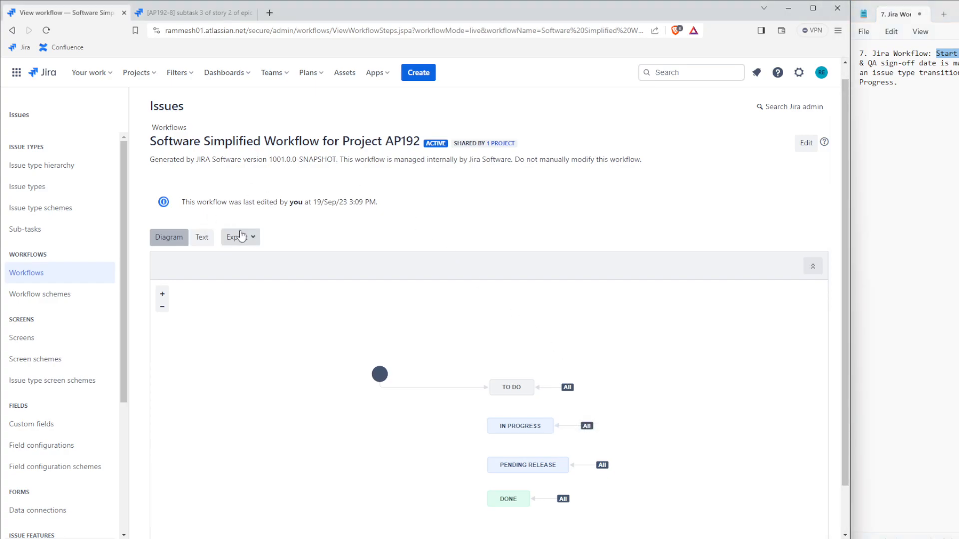
- Start editing the AP192 workflow as a draft and open the In Progress transition's conditions and validators in separate browser tabs
click(804, 144)
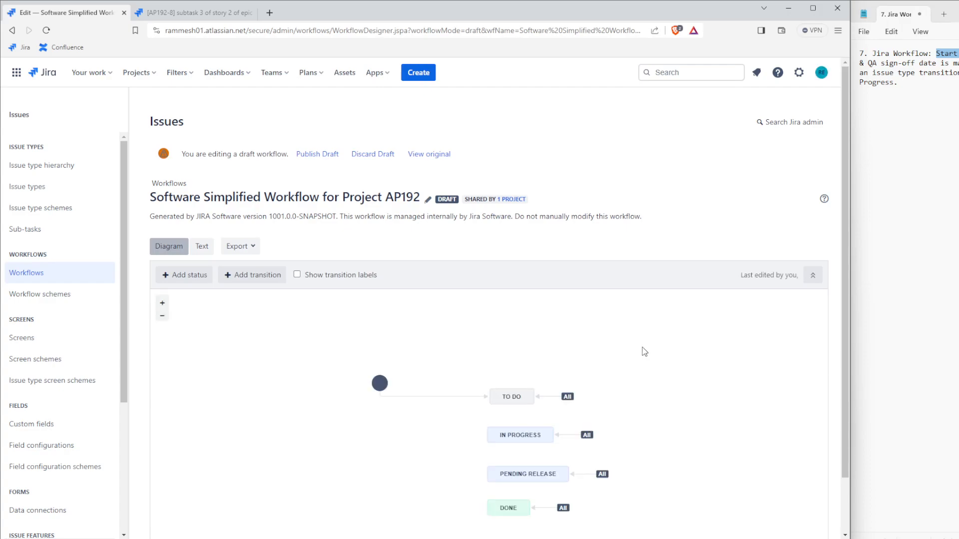
scroll(645, 352, down, 2)
scroll(644, 352, up, 2)
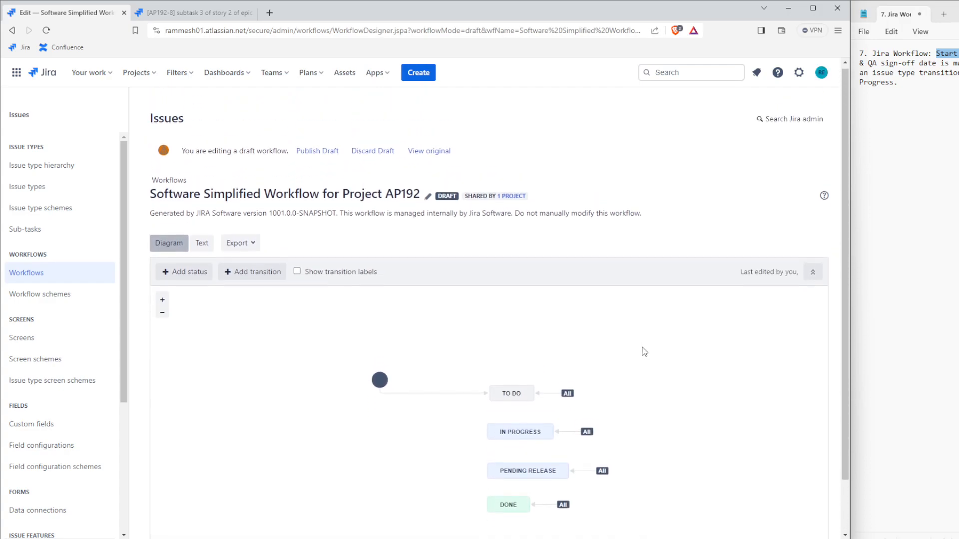
click(574, 435)
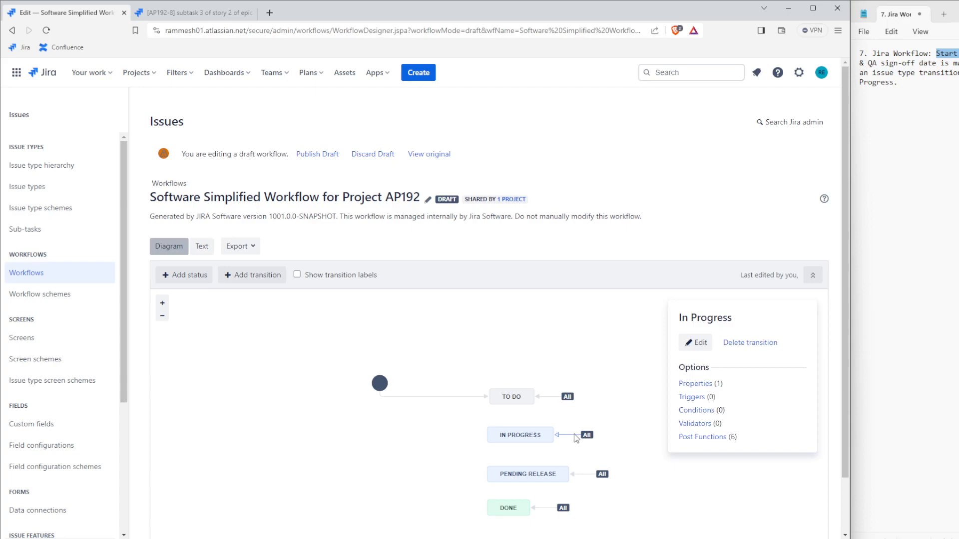
ctrl+click(696, 411)
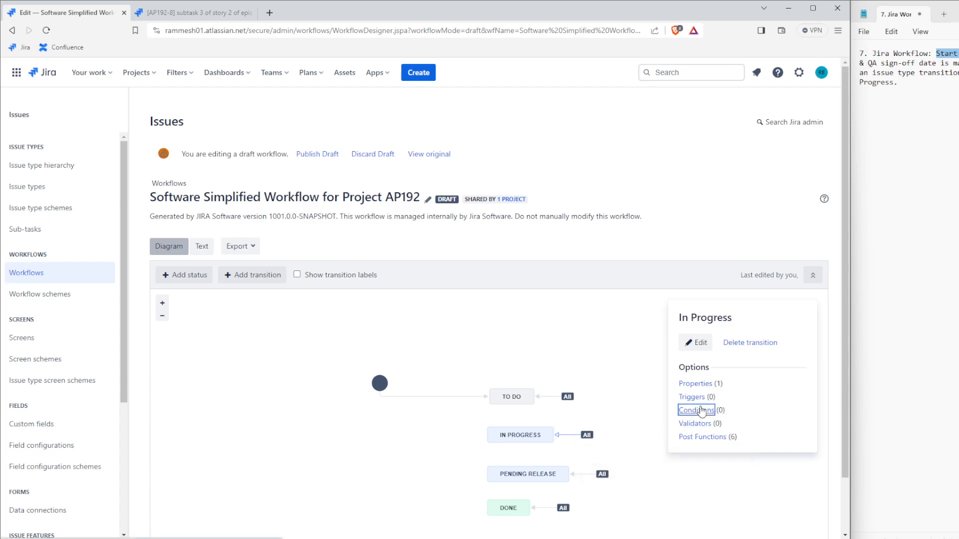
ctrl+click(703, 423)
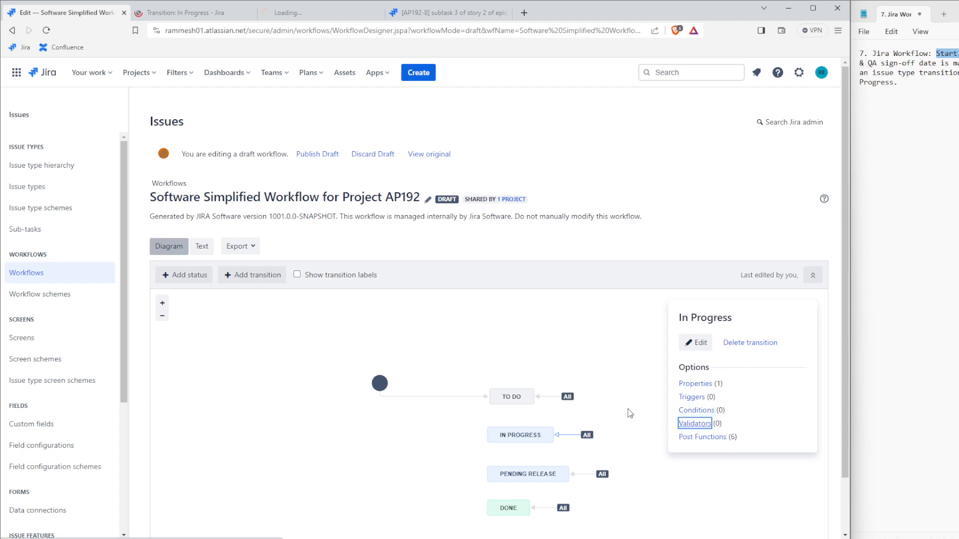
- Review the conditions and validators pages of the In Progress transition and return to the draft workflow diagram
click(167, 15)
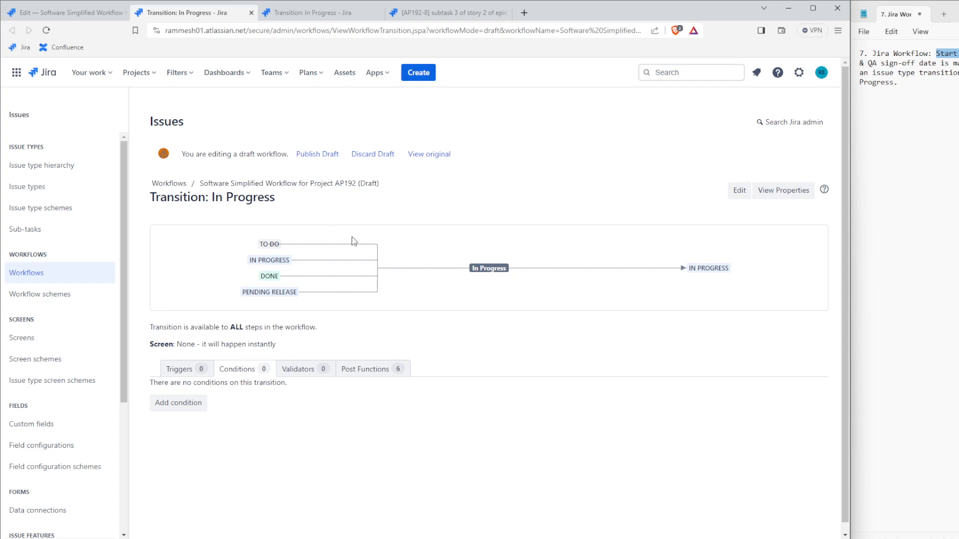
click(318, 14)
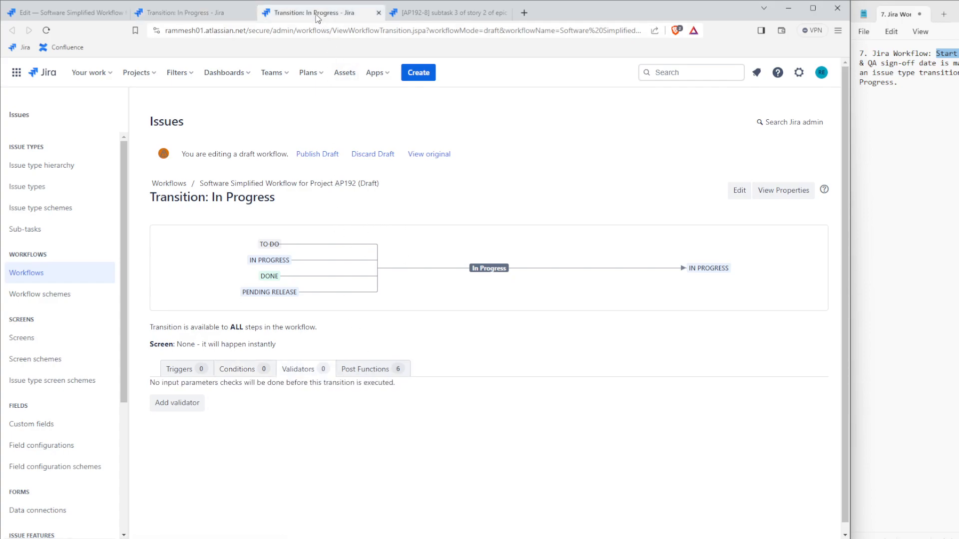
click(206, 14)
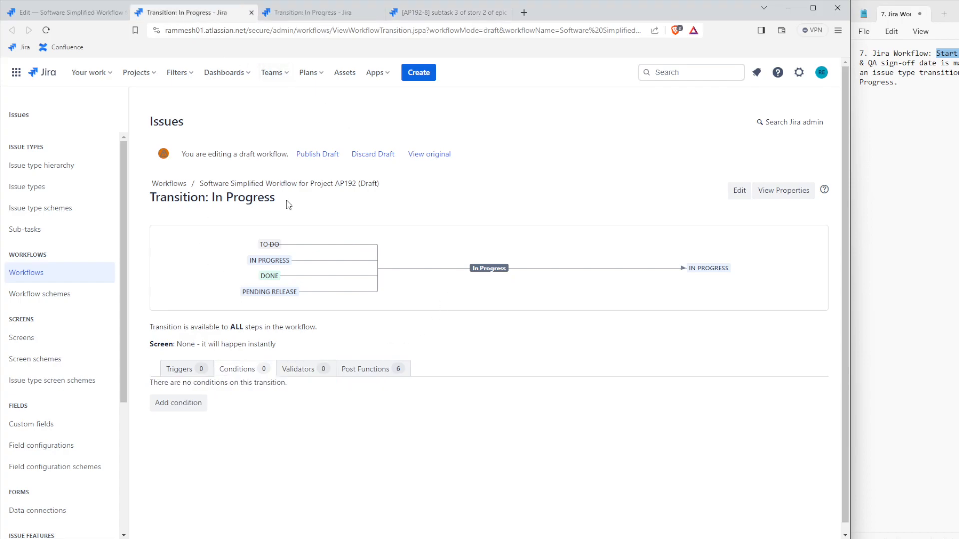
click(83, 14)
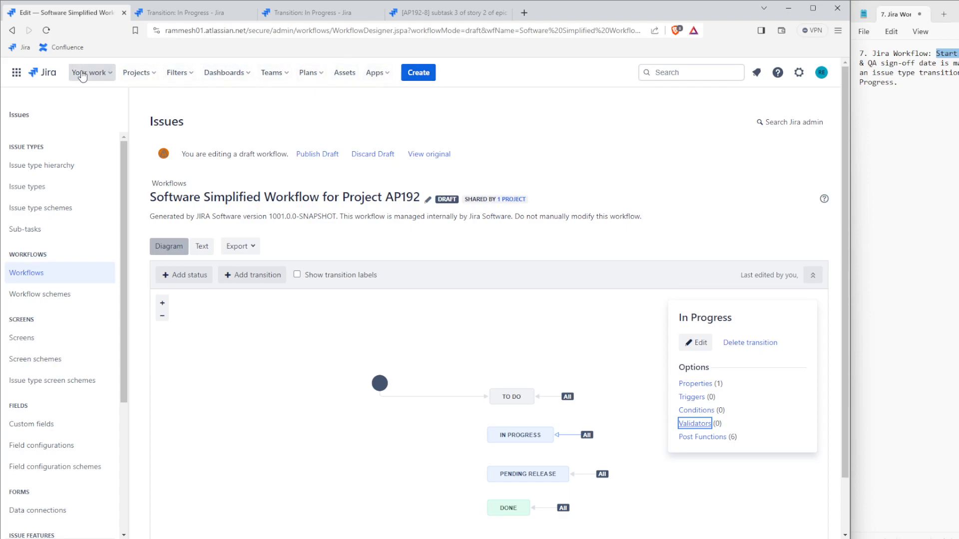
click(135, 72)
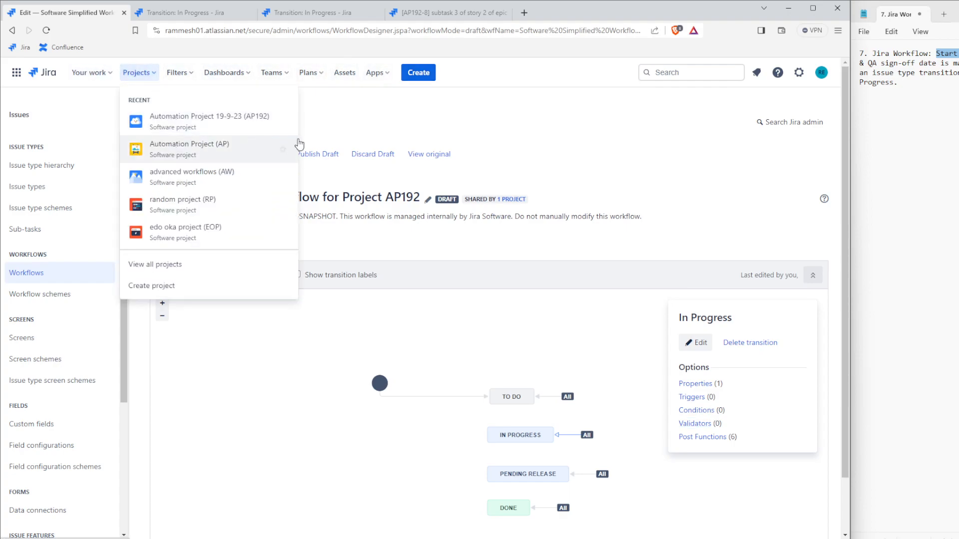
ctrl+click(194, 125)
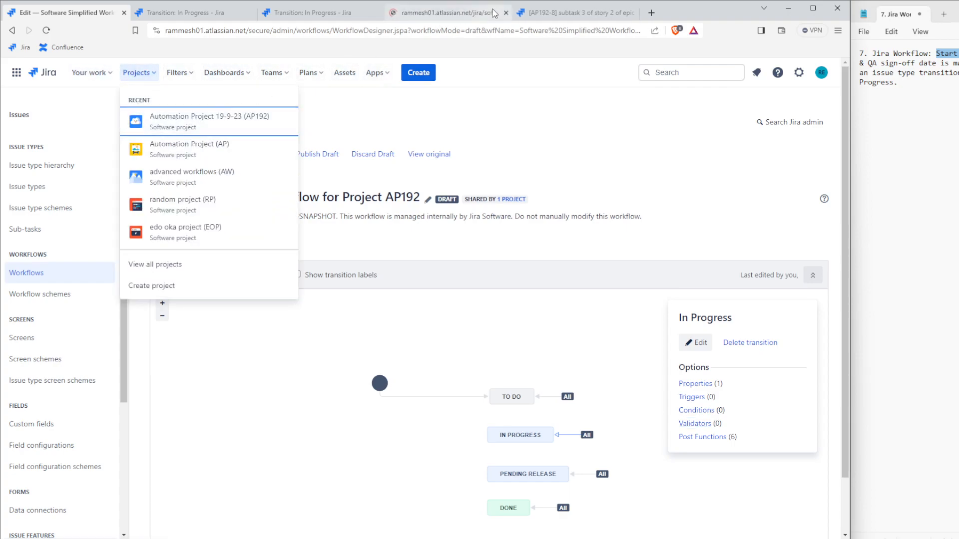
click(455, 16)
middle_click(467, 13)
- Inspect the fields offered in the create issue form for an Epic in AP192 and close the form without creating anything
click(468, 13)
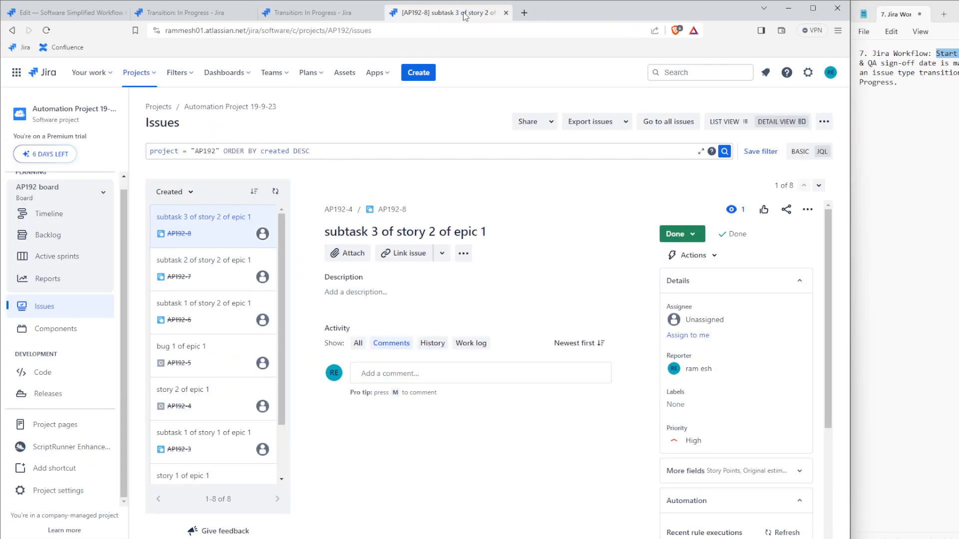
click(418, 74)
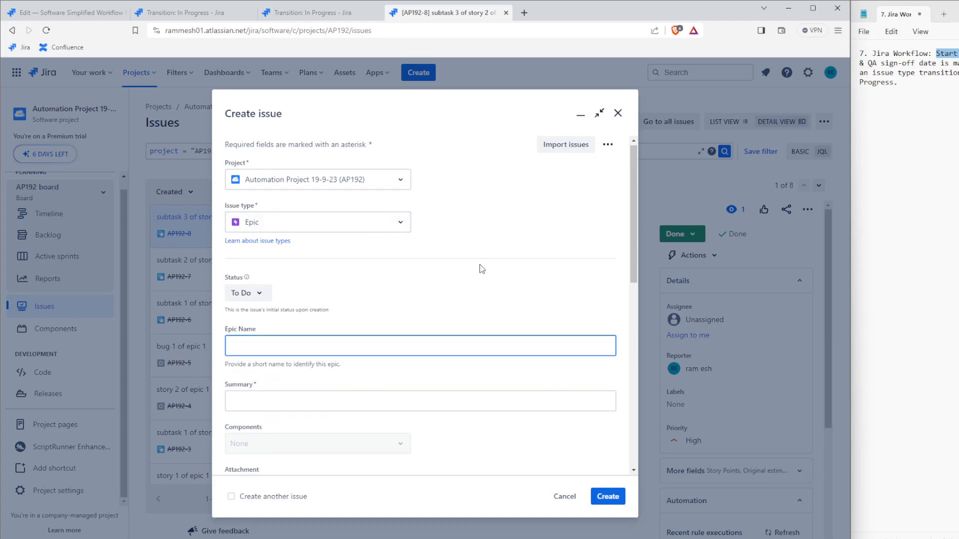
scroll(482, 264, down, 10)
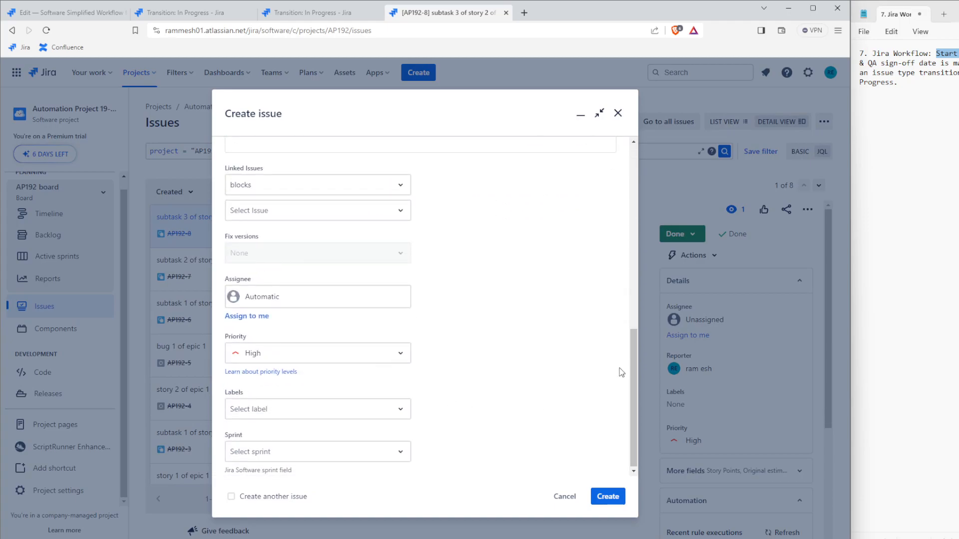
scroll(633, 374, up, 1)
scroll(631, 359, down, 1)
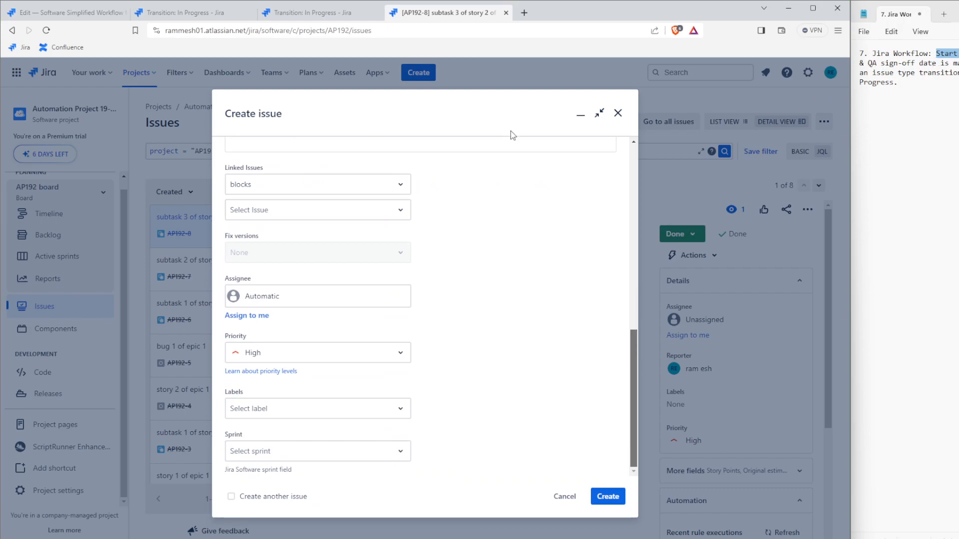
scroll(436, 334, up, 3)
scroll(436, 330, up, 15)
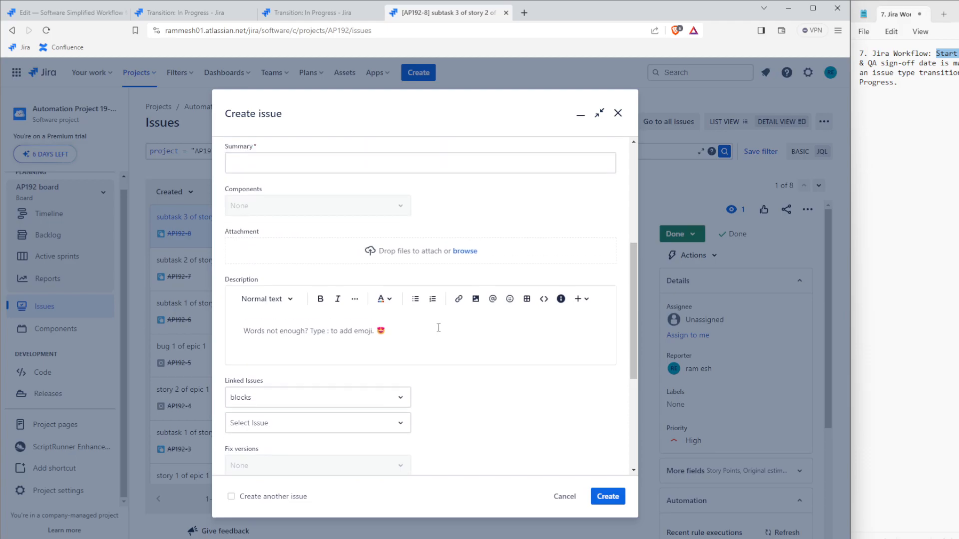
click(618, 115)
- Open the settings summary of Automation Project 19-9-23 and look through its Screens and Fields sections
click(64, 492)
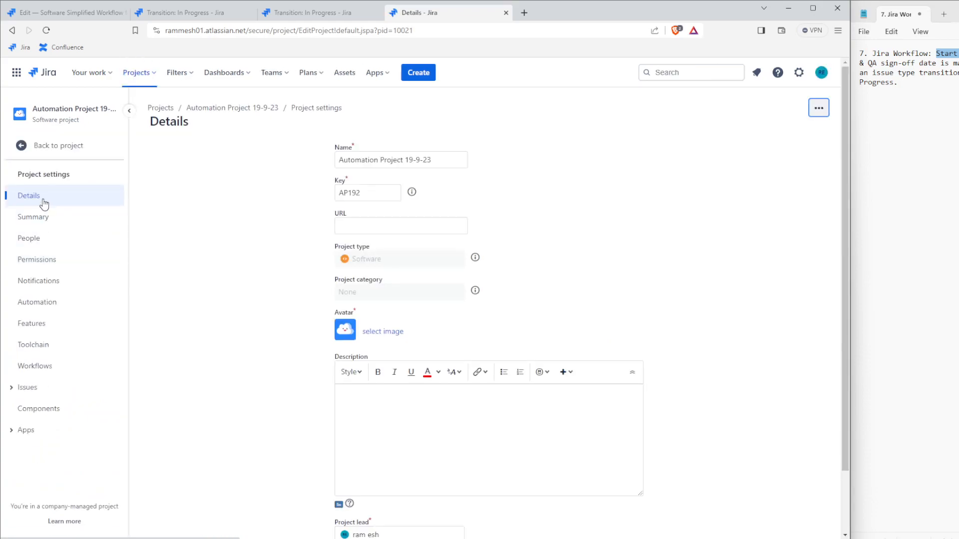
click(44, 223)
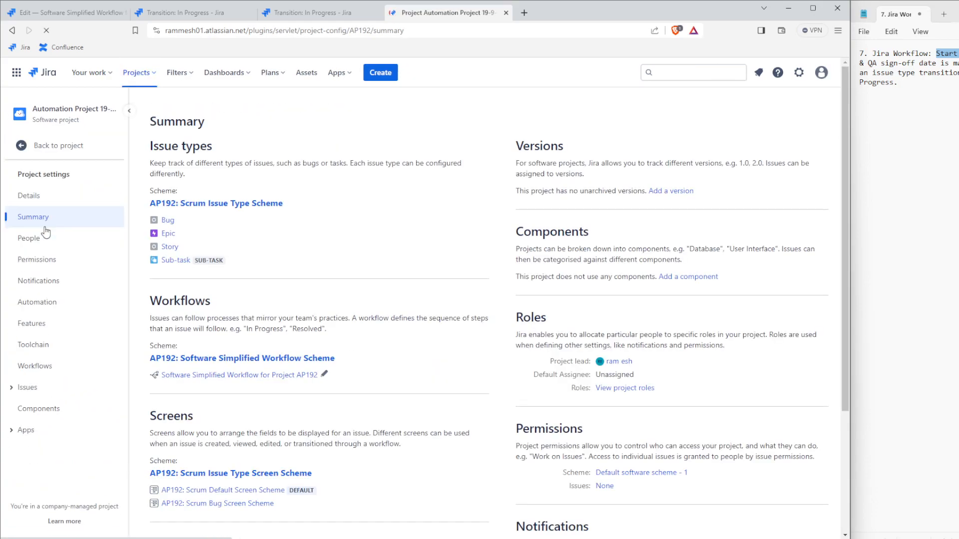
scroll(434, 391, down, 1)
scroll(434, 391, down, 3)
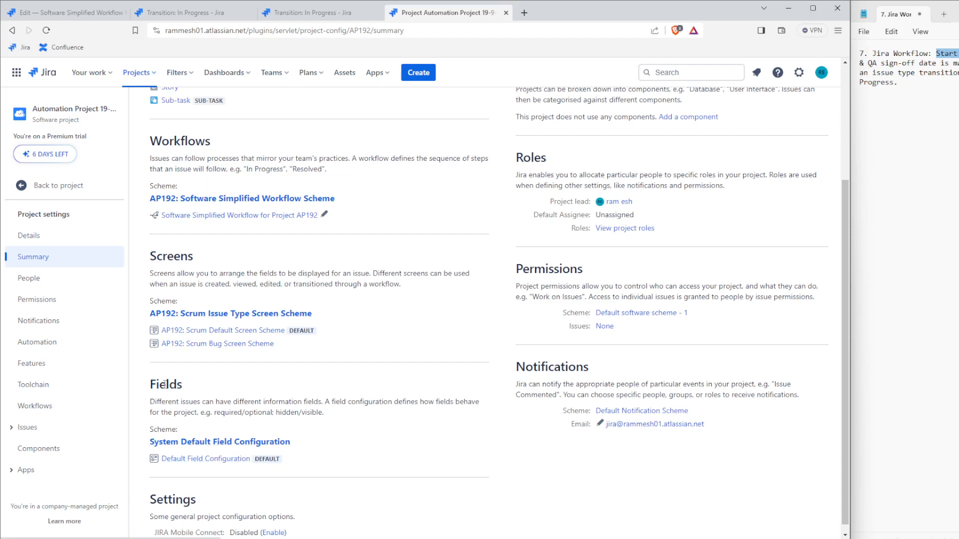
scroll(255, 460, down, 1)
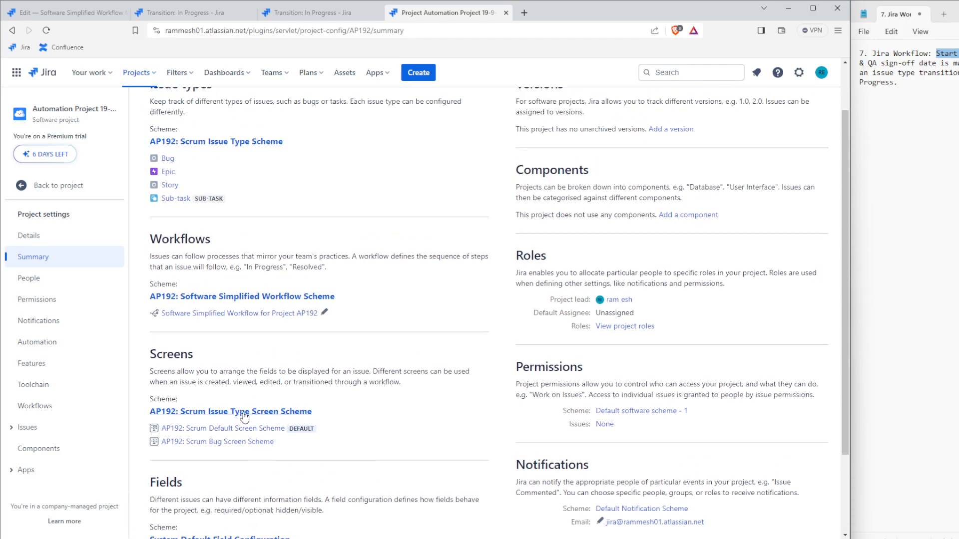
- Open the Scrum Default Issue Screen and Scrum Bug Screen of AP192 from their screen schemes, each in its own browser tab
ctrl+click(222, 430)
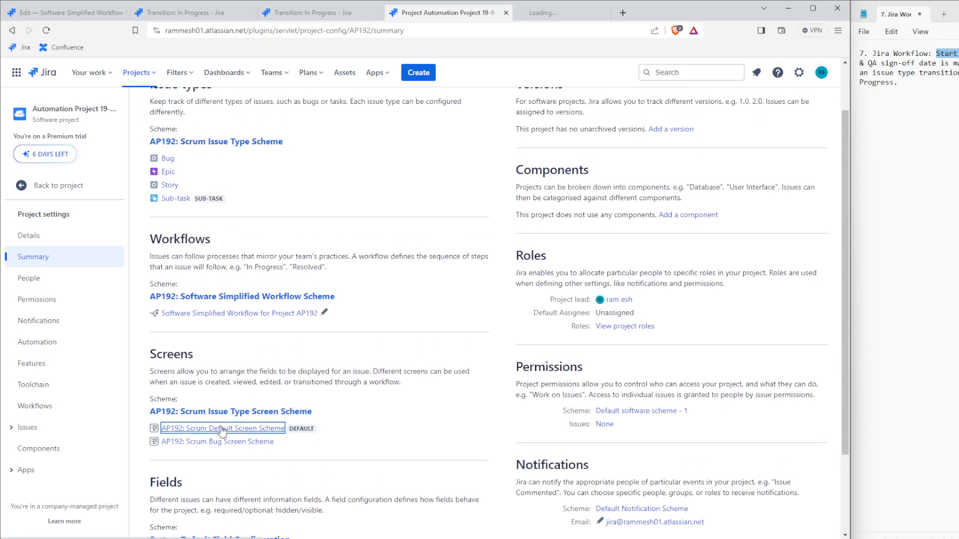
ctrl+click(209, 443)
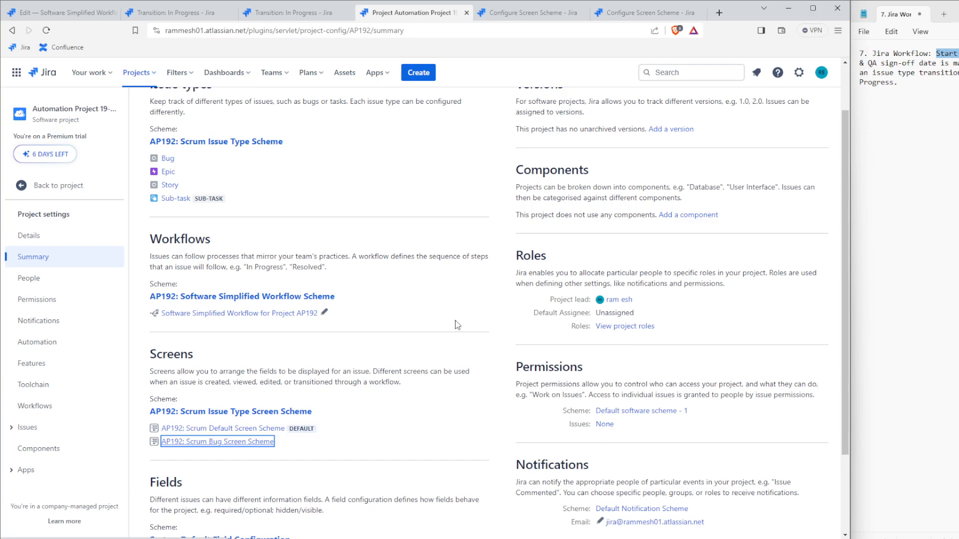
click(517, 19)
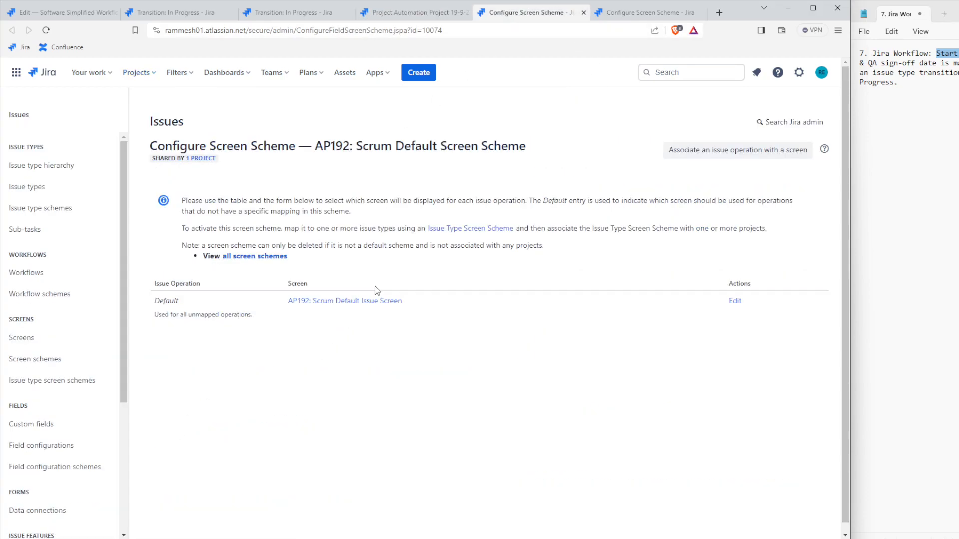
click(354, 307)
click(644, 13)
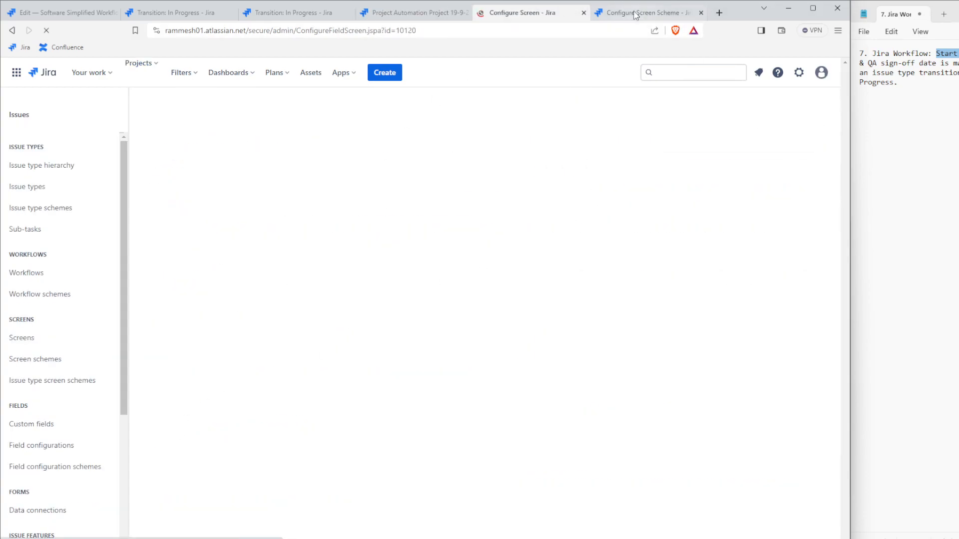
click(333, 302)
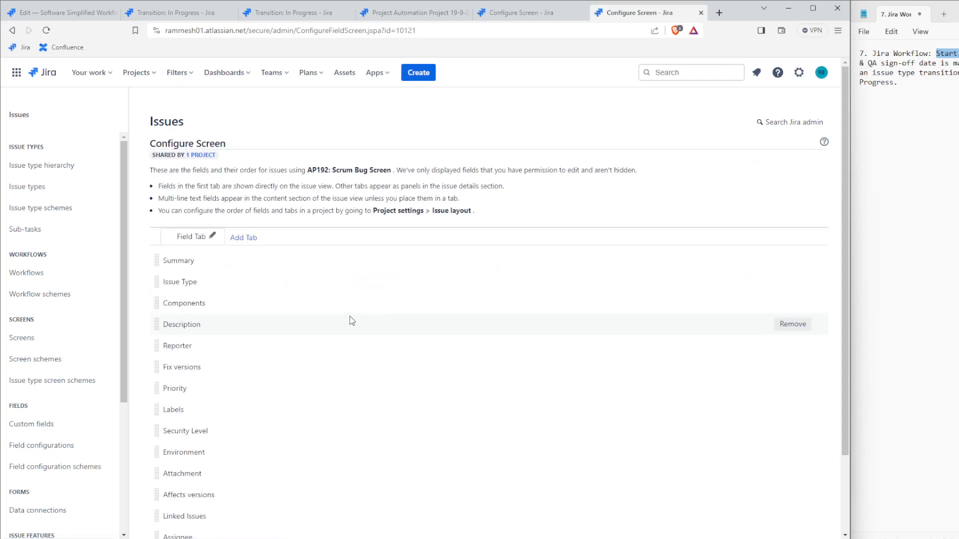
scroll(388, 306, down, 2)
scroll(405, 265, up, 2)
- Add the Start date field to the AP192: Scrum Default Issue Screen
click(534, 15)
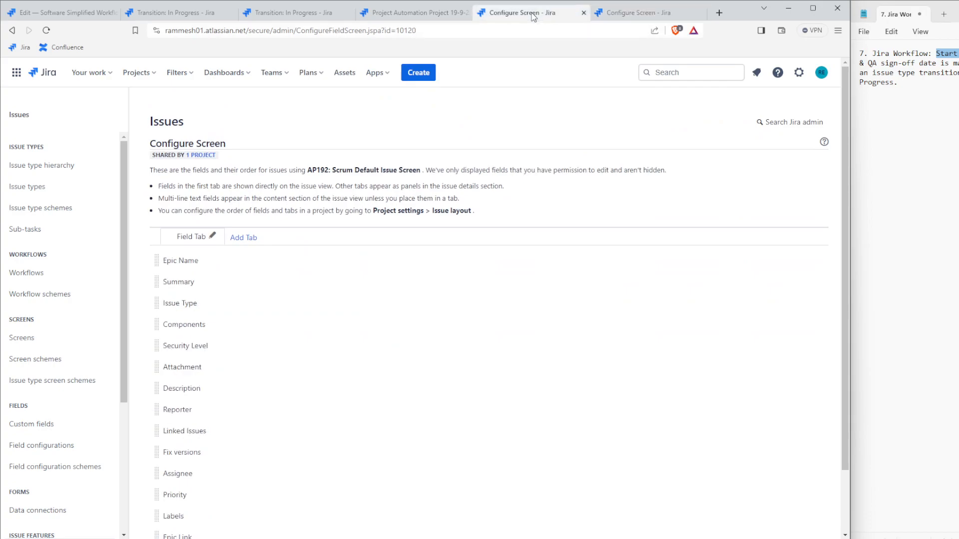
scroll(388, 439, down, 2)
click(201, 510)
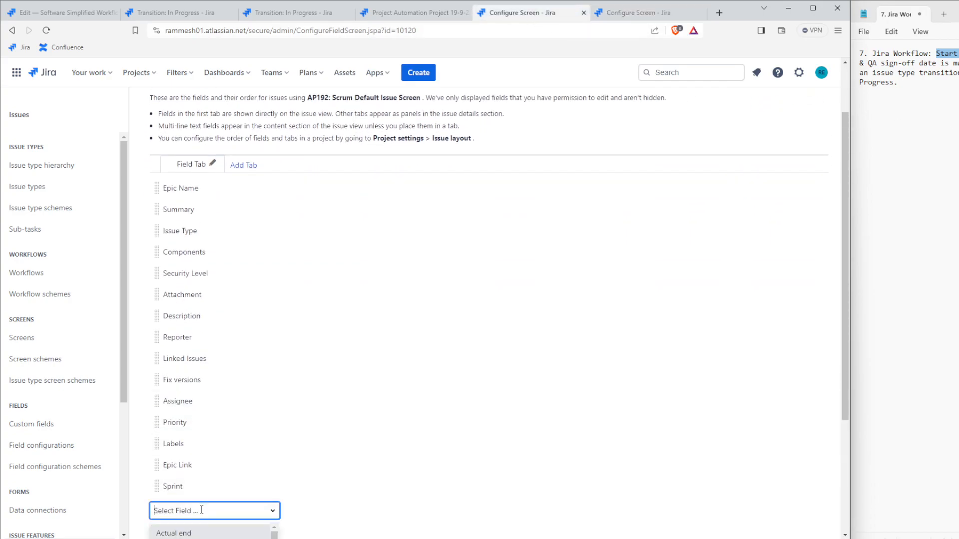
text(start)
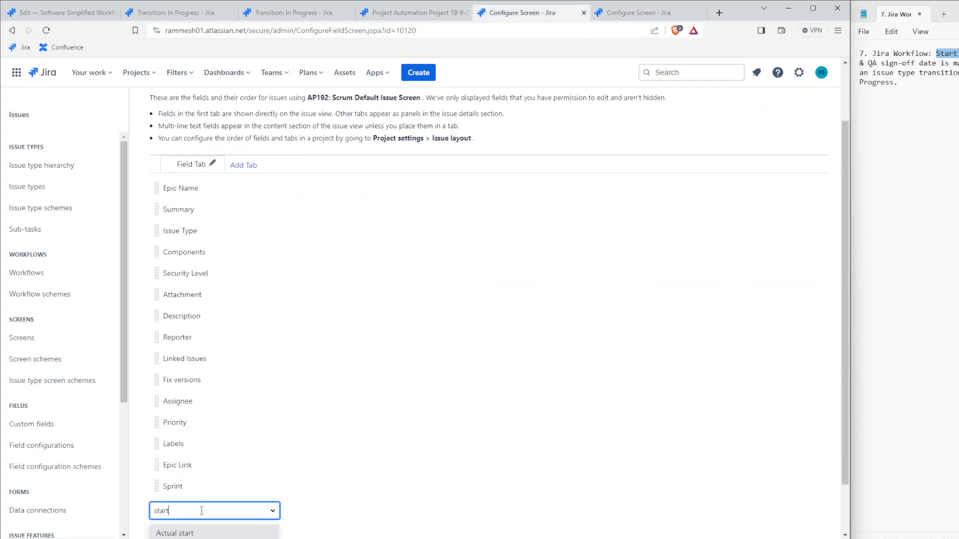
scroll(394, 384, down, 1)
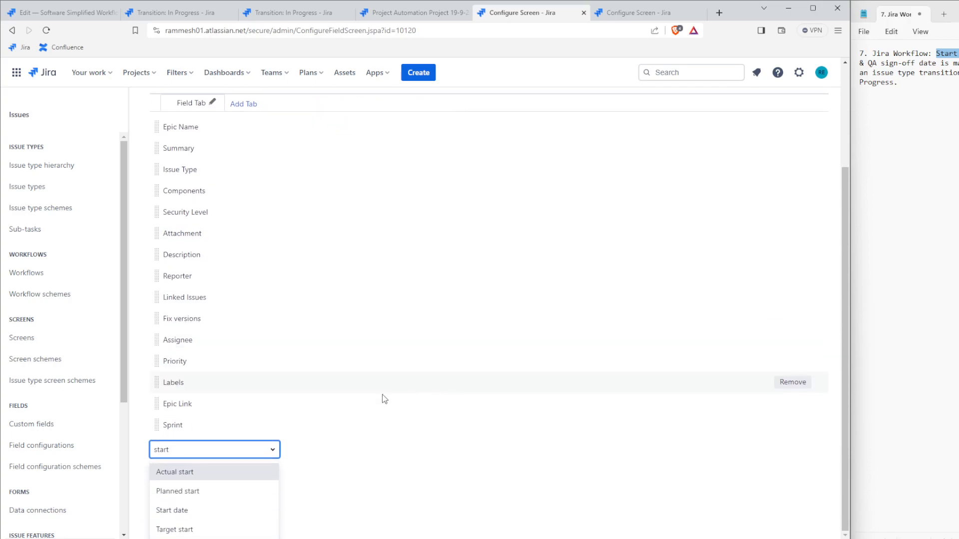
click(195, 509)
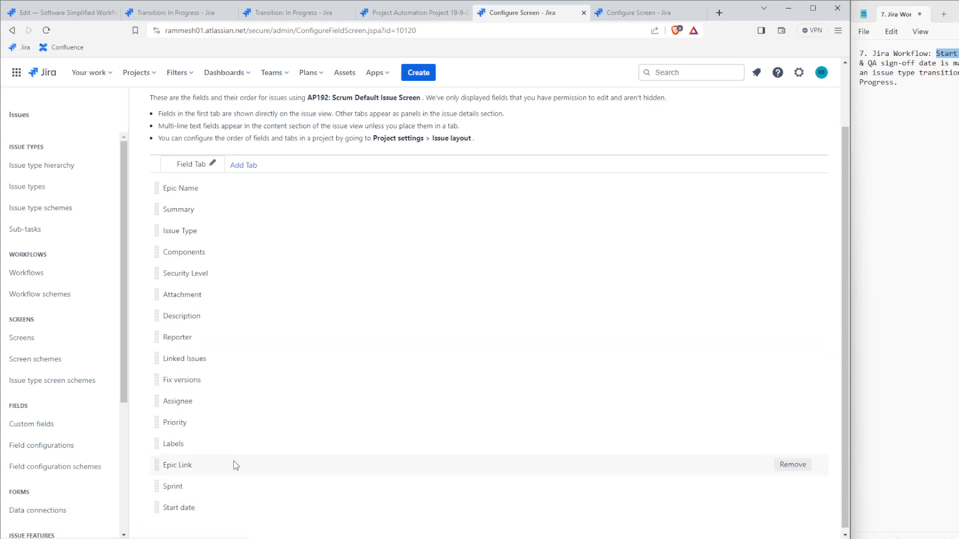
- Add the Start date and Due date fields to the AP192: Scrum Bug Screen
click(645, 12)
scroll(235, 509, down, 2)
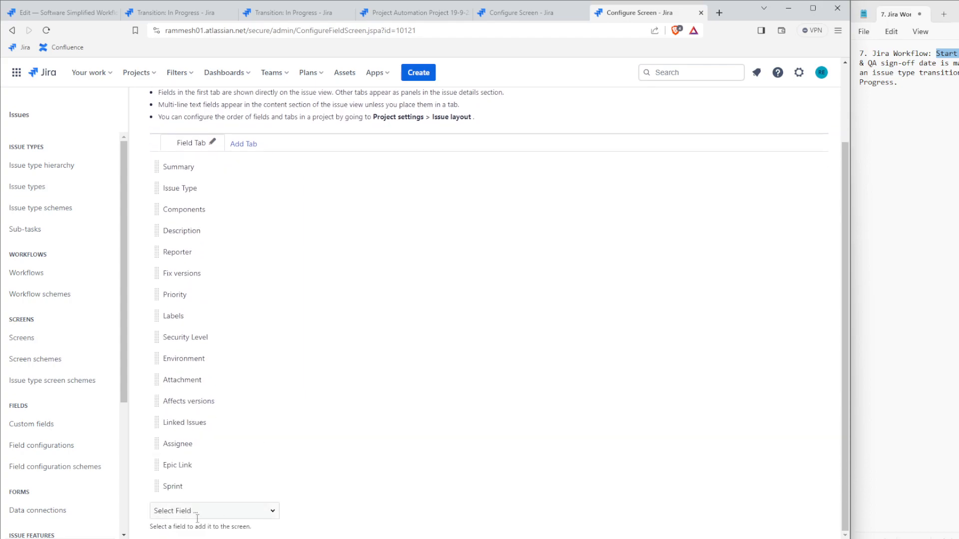
click(198, 510)
text(start da)
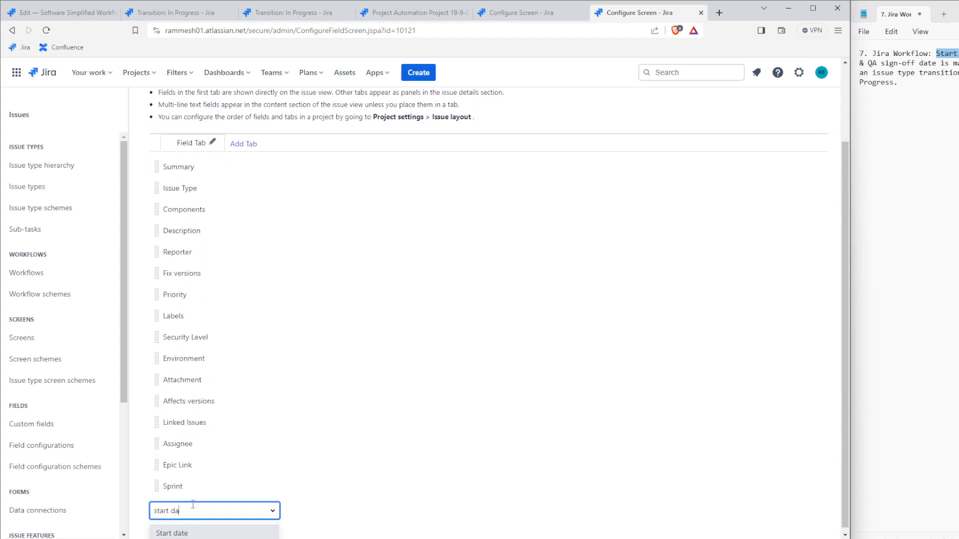
text(te)
key(Return)
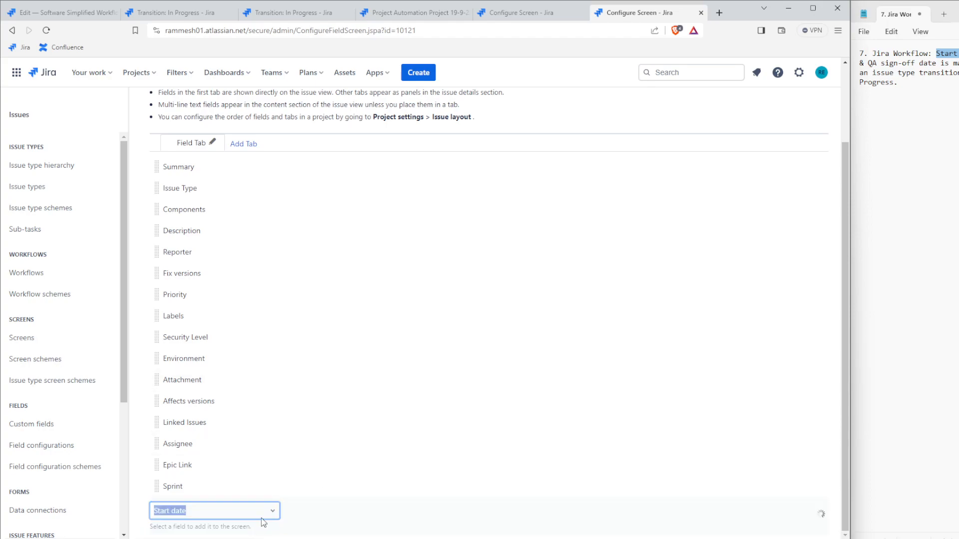
text(due)
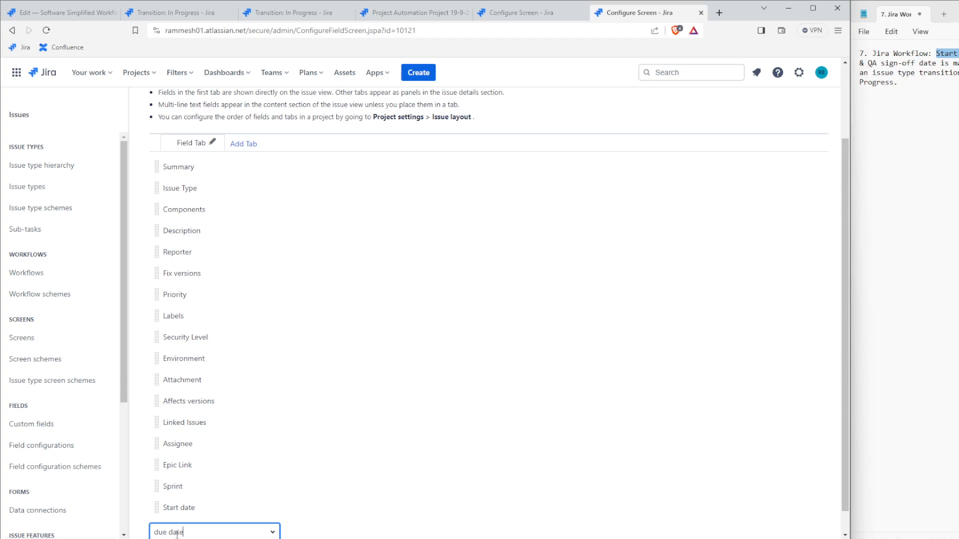
click(248, 536)
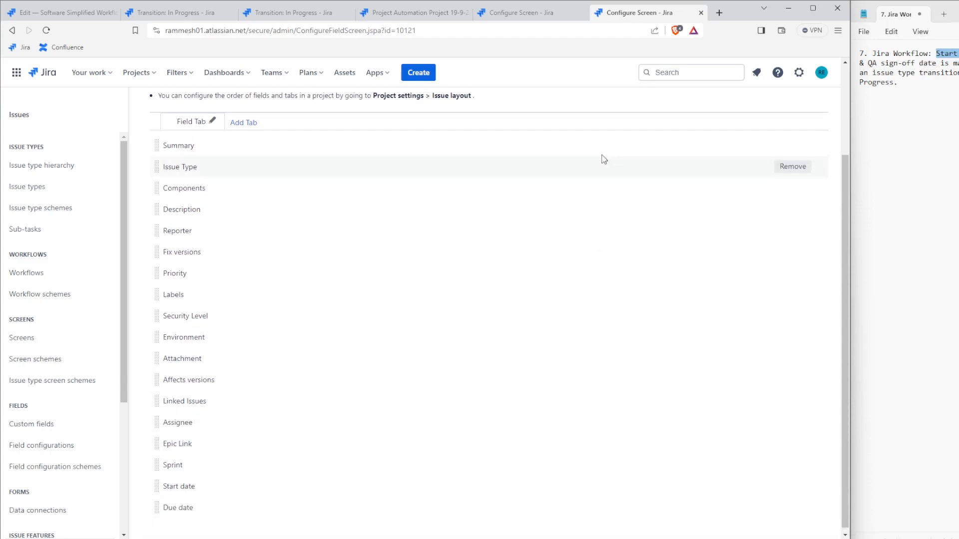
- Add the Due date field to the AP192: Scrum Default Issue Screen
click(519, 12)
text(due date)
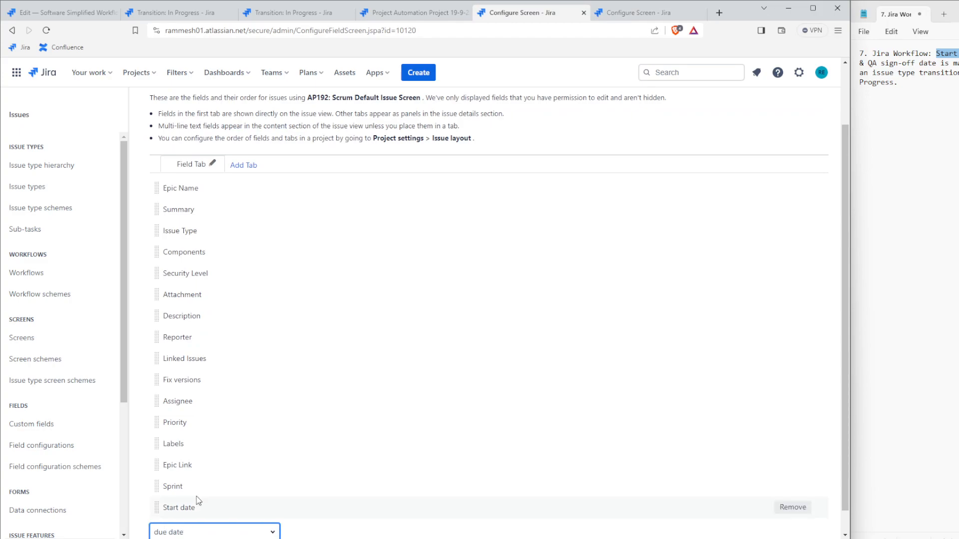
click(225, 525)
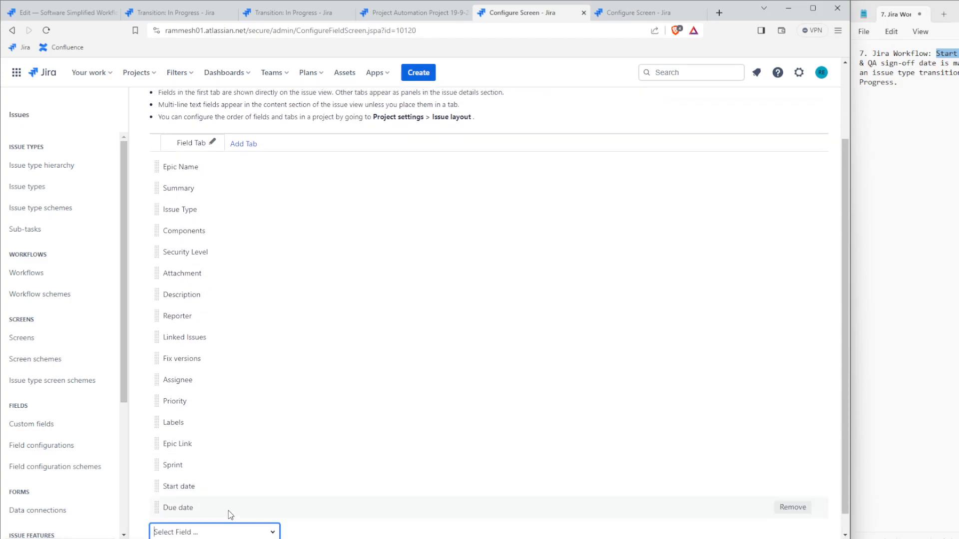
- Add the QA sign-off date and QA Lead fields to the Scrum Default Issue Screen, placing QA Lead above QA sign-off date
click(181, 532)
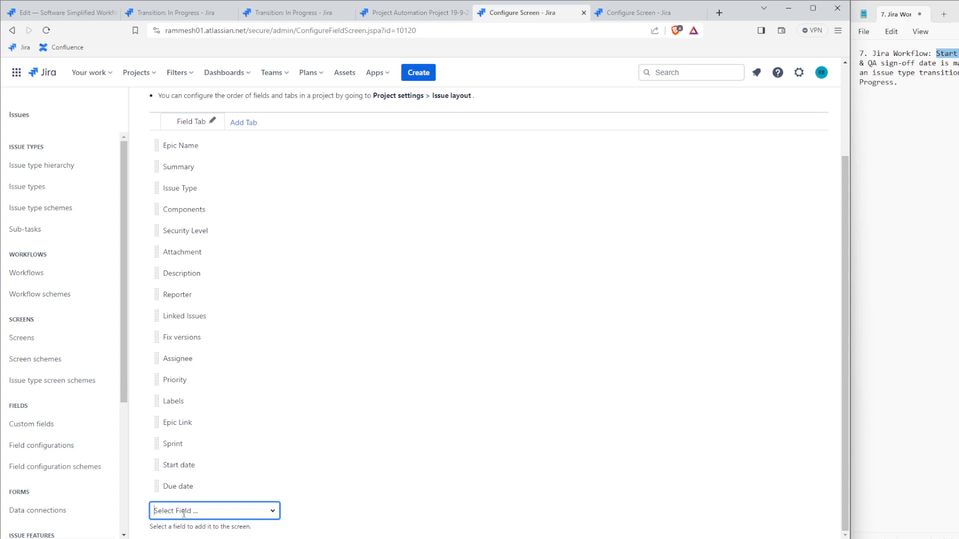
text(qa)
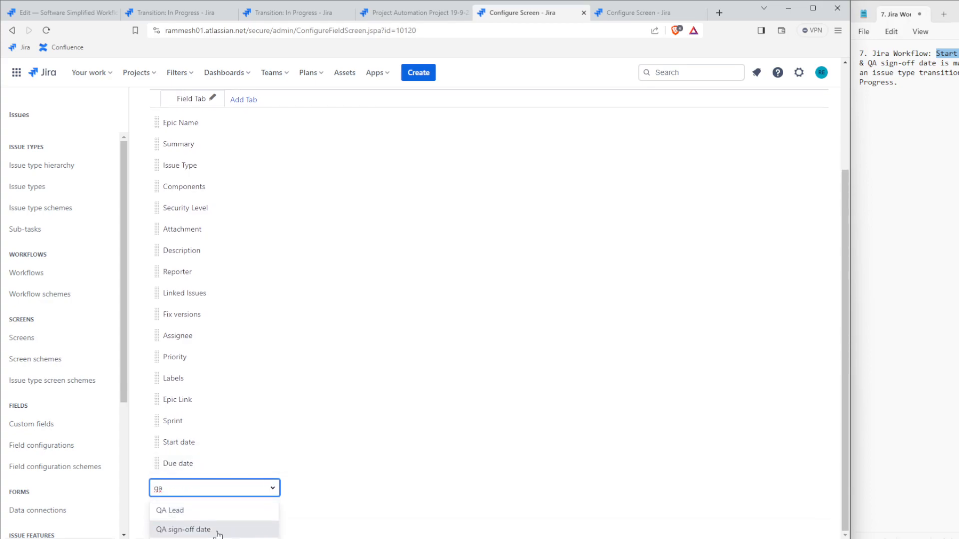
click(218, 535)
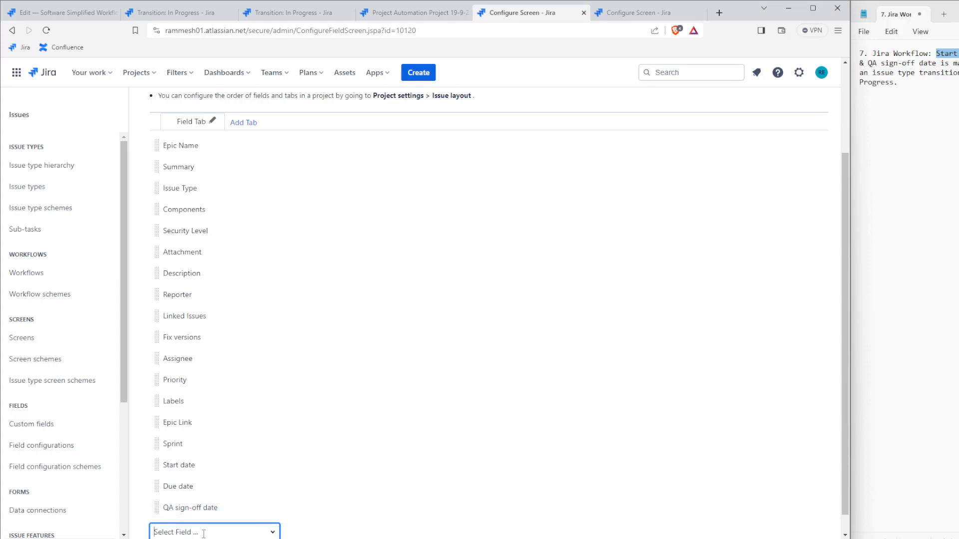
click(197, 511)
text(qa)
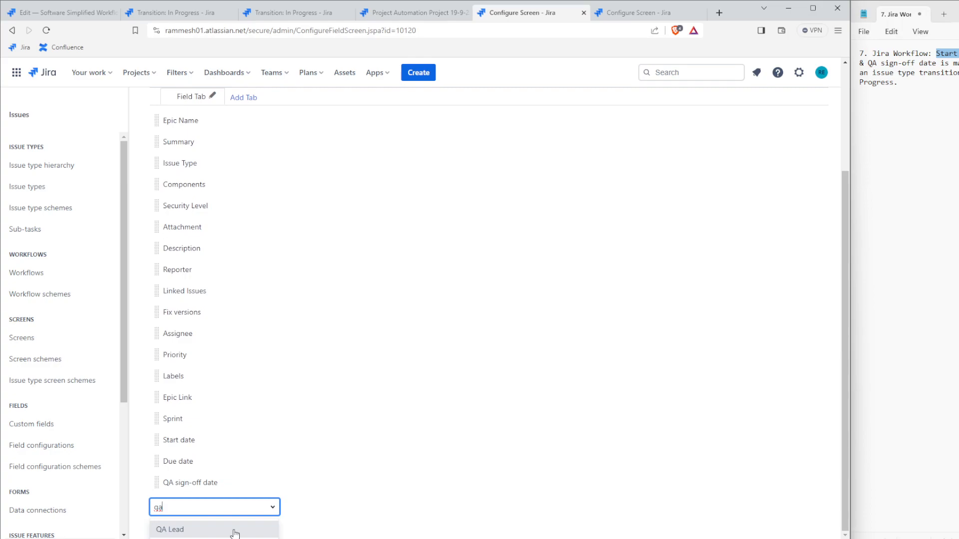
click(234, 535)
drag(157, 507, 155, 485)
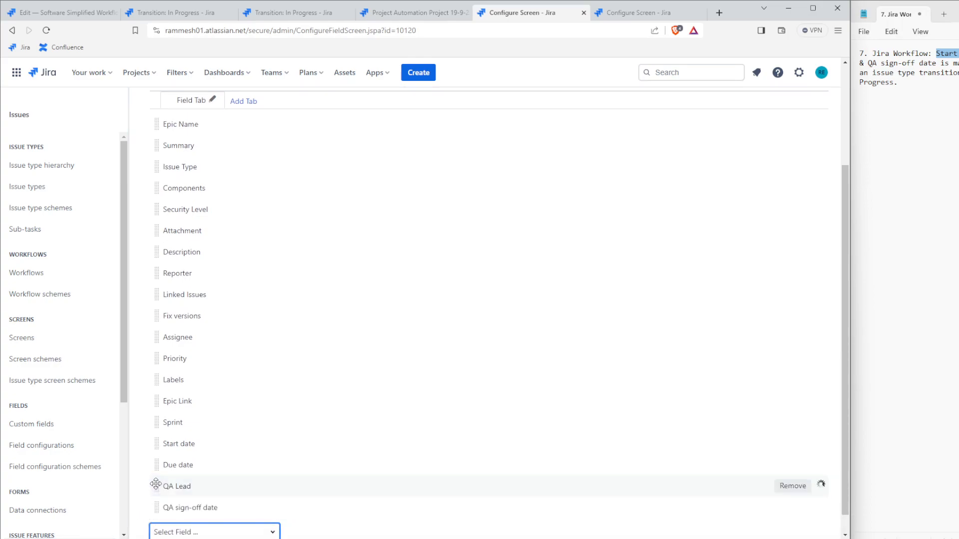
- Add the QA Lead and QA sign-off date fields to the AP192: Scrum Bug Screen
click(637, 15)
text(q)
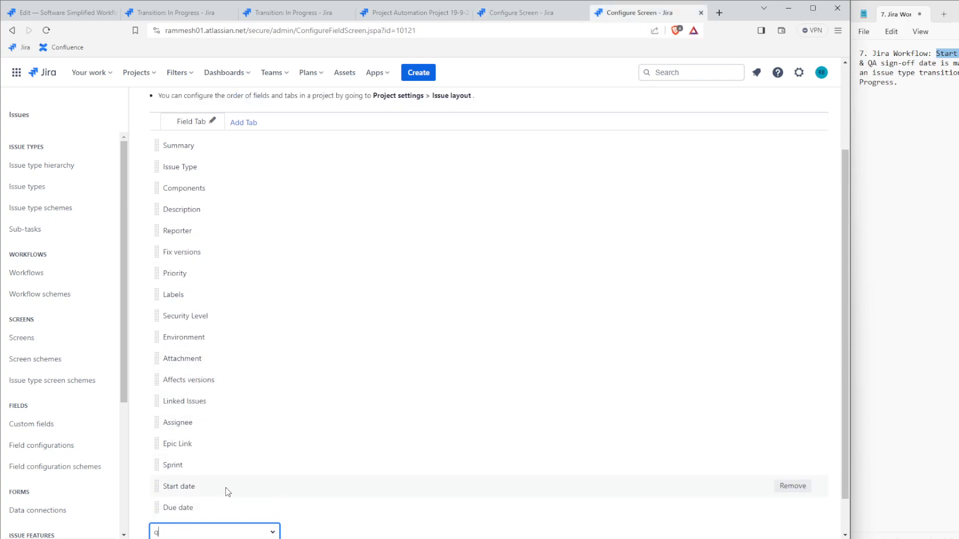
text(a lead)
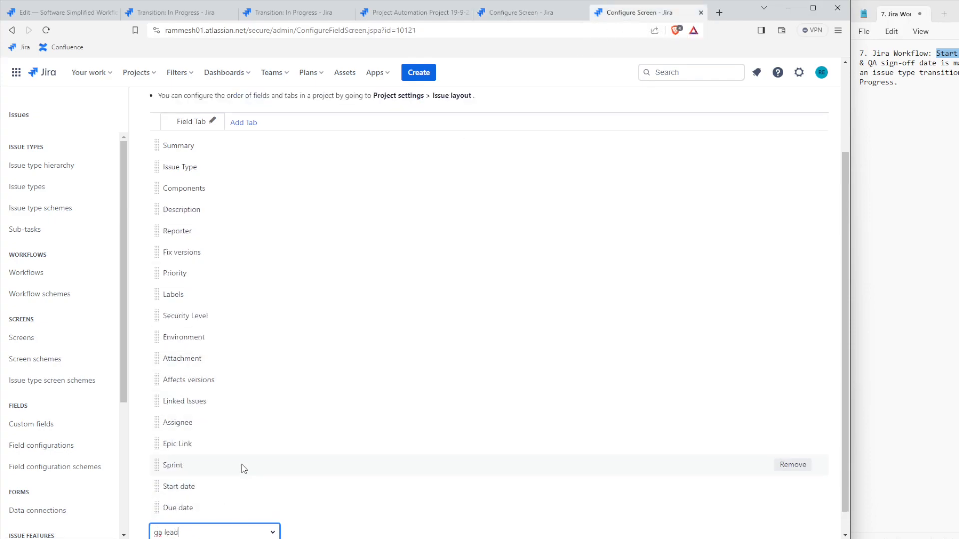
key(Return)
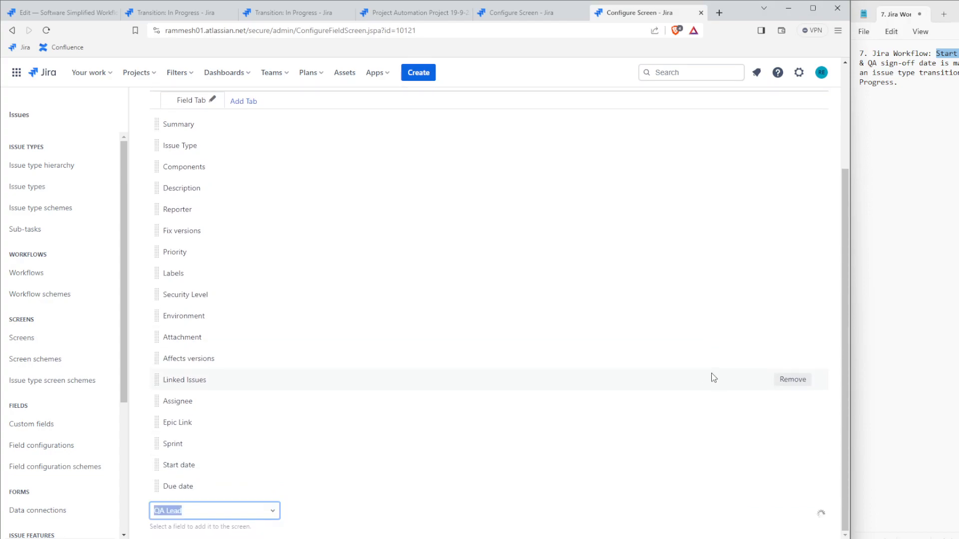
text(qw)
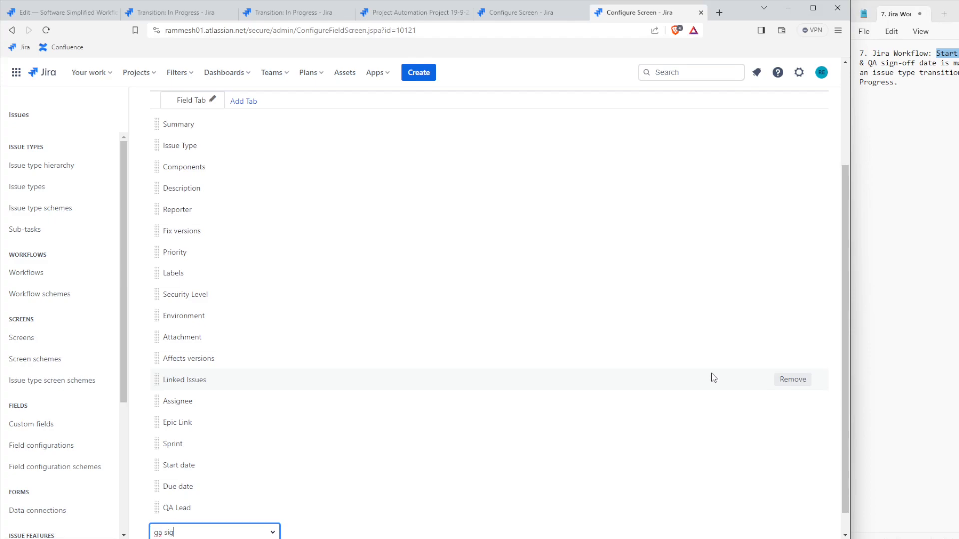
text( sig)
key(Return)
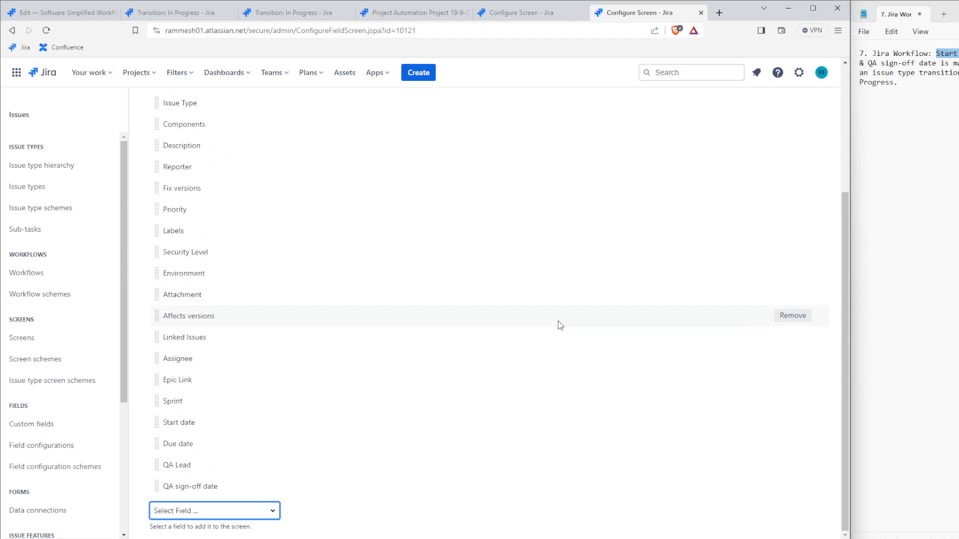
- Check the create issue form for the newly added date and QA fields, and close it without creating an issue
click(411, 13)
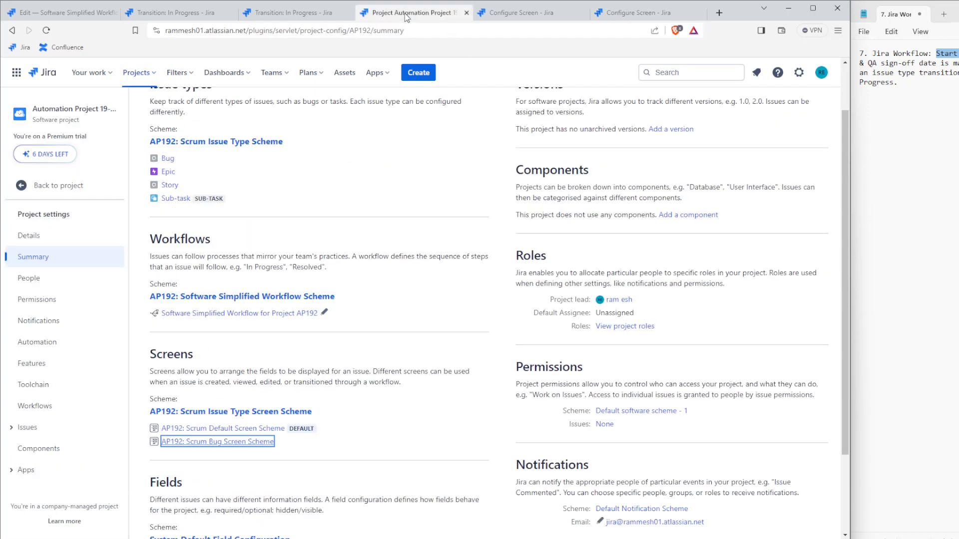
click(499, 12)
click(441, 11)
click(479, 12)
click(419, 74)
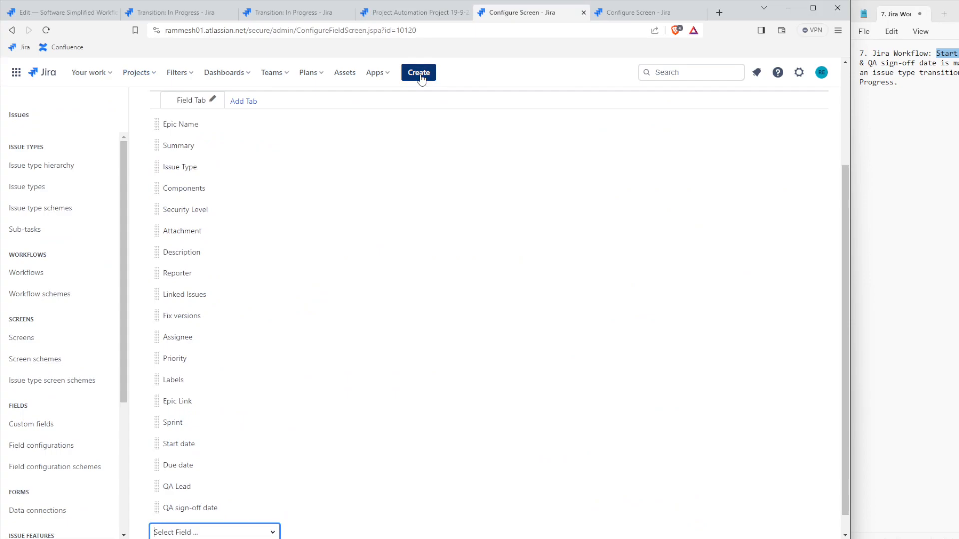
scroll(466, 269, down, 8)
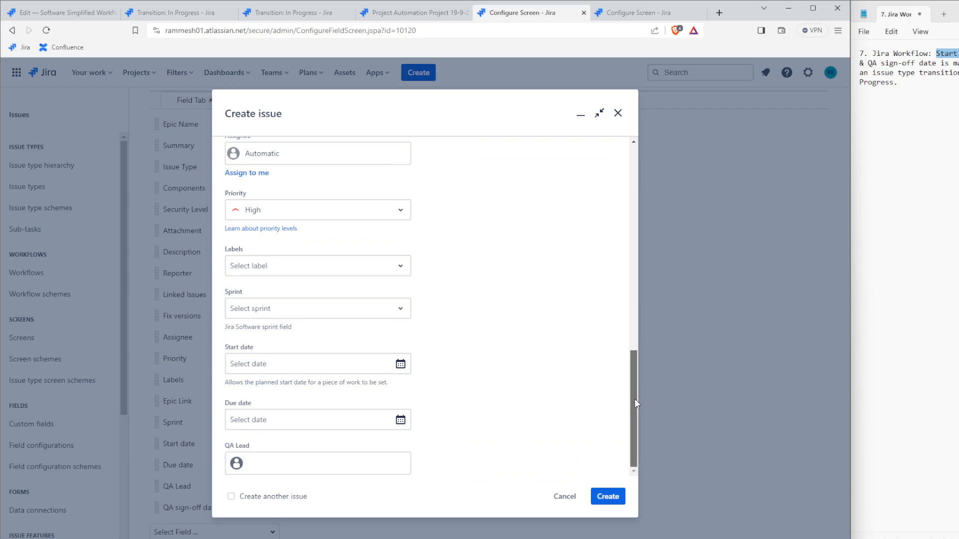
mouse_move(635, 400)
mouse_down()
mouse_move(631, 344)
mouse_move(622, 403)
mouse_up()
scroll(406, 413, up, 6)
scroll(411, 418, down, 6)
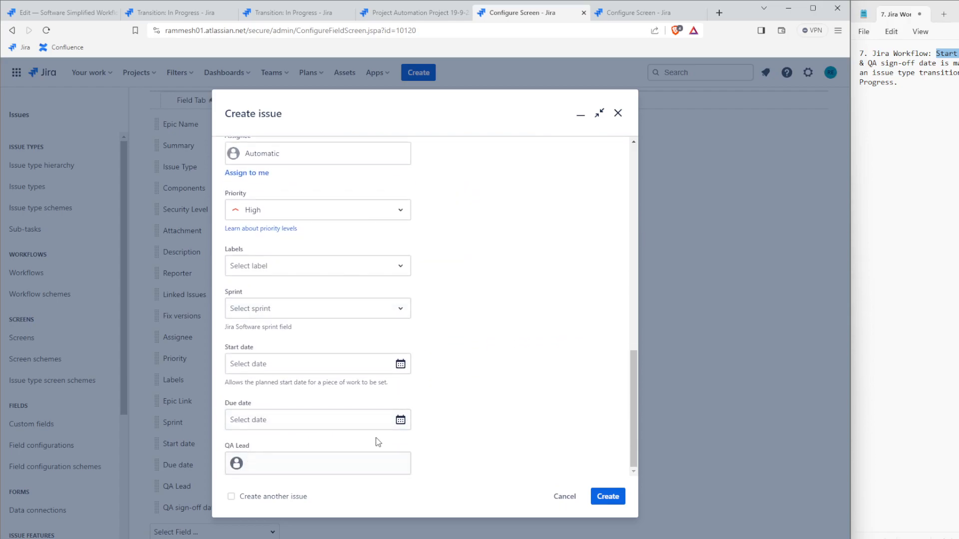
click(565, 497)
- Look over the Screens and Fields sections of the AP192 project summary and open Jira's global issue settings
click(431, 13)
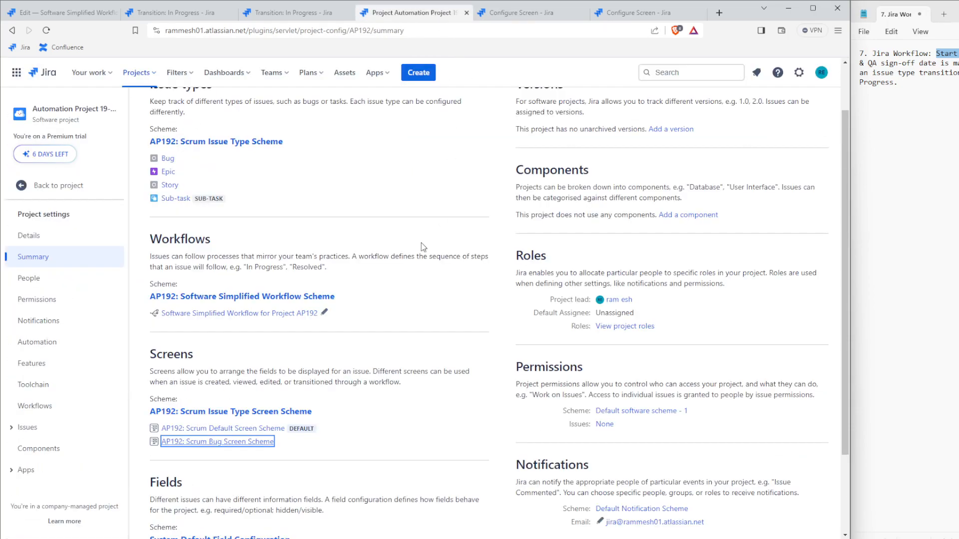
scroll(492, 361, down, 2)
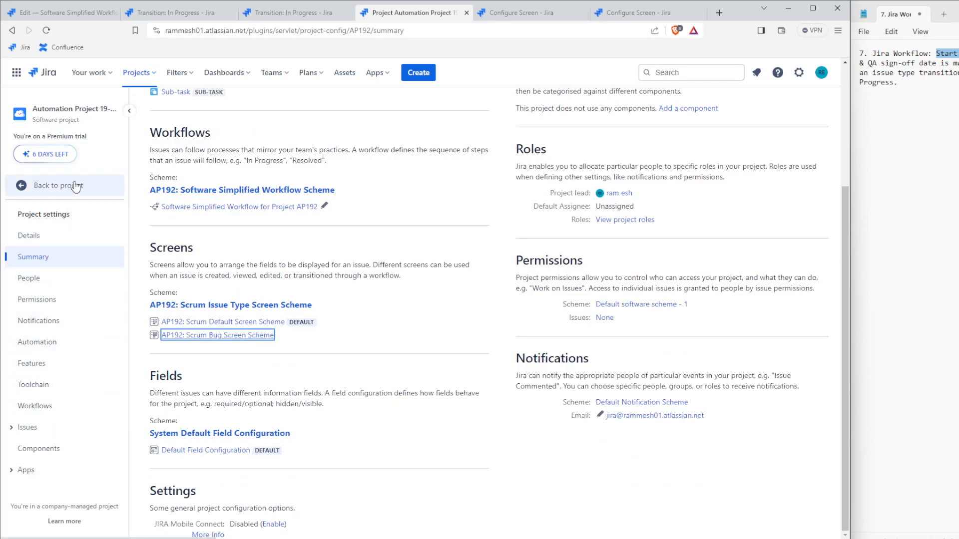
click(799, 72)
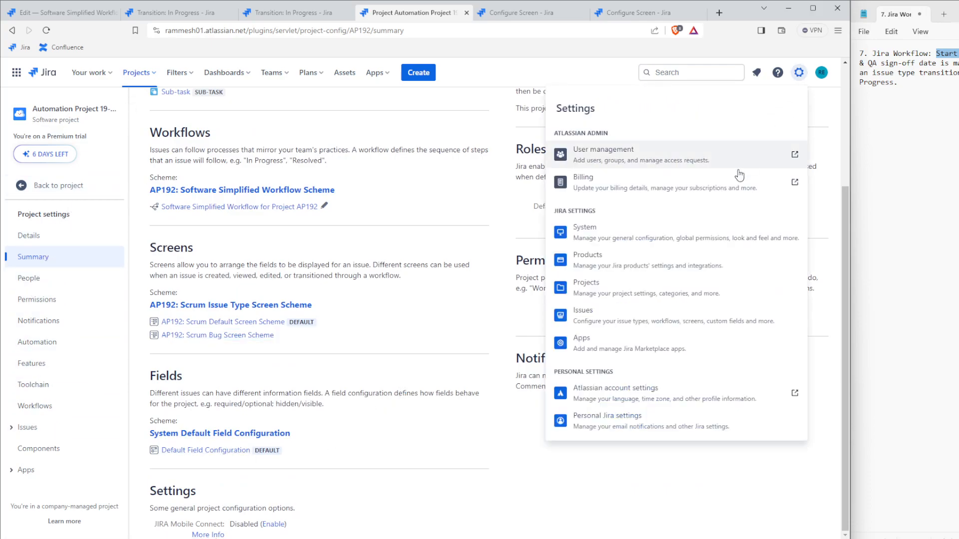
click(650, 314)
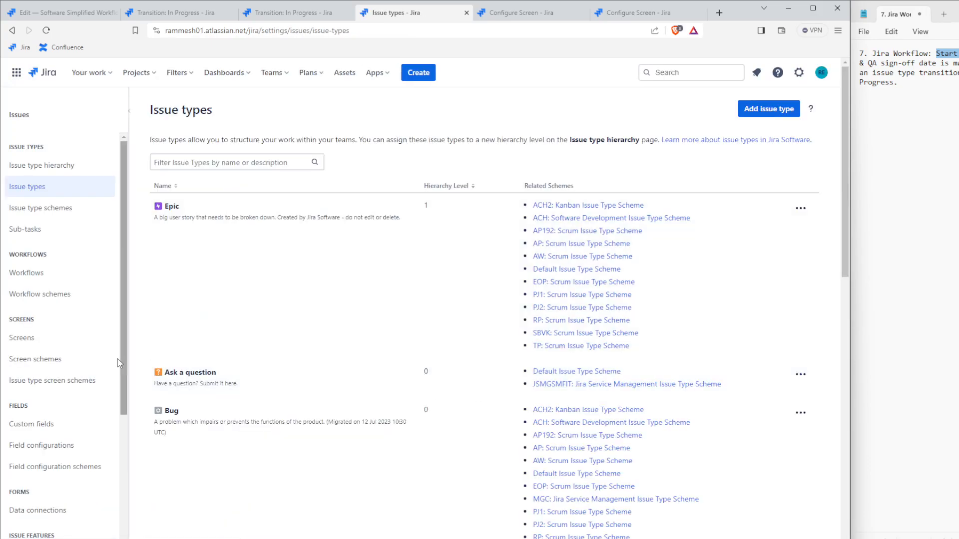
- List Jira's custom fields and filter them by "qa"
click(55, 424)
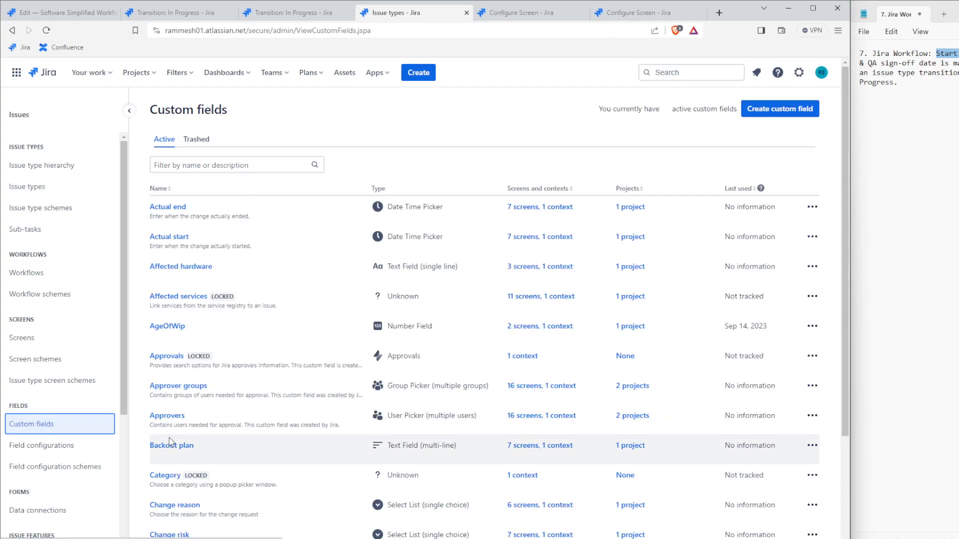
click(260, 163)
text(qa)
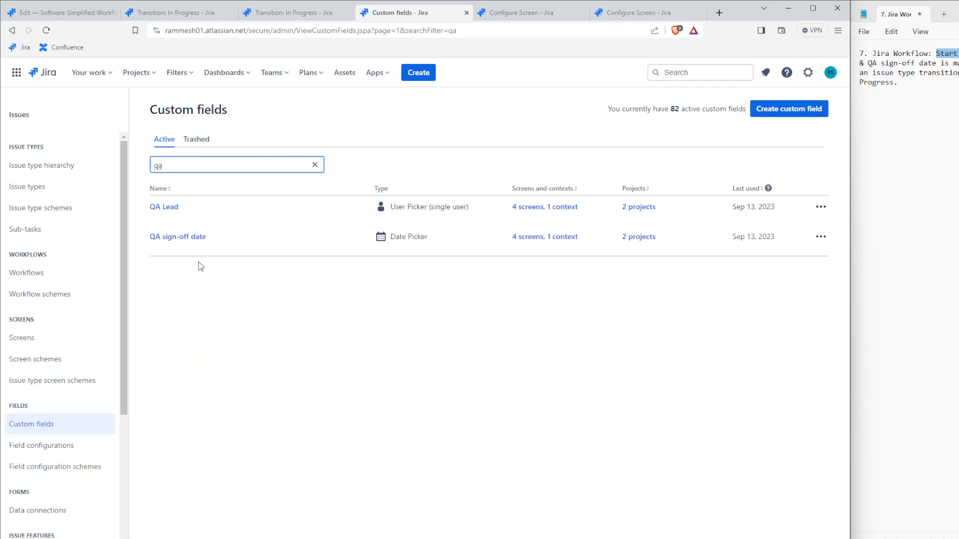
click(820, 237)
click(794, 271)
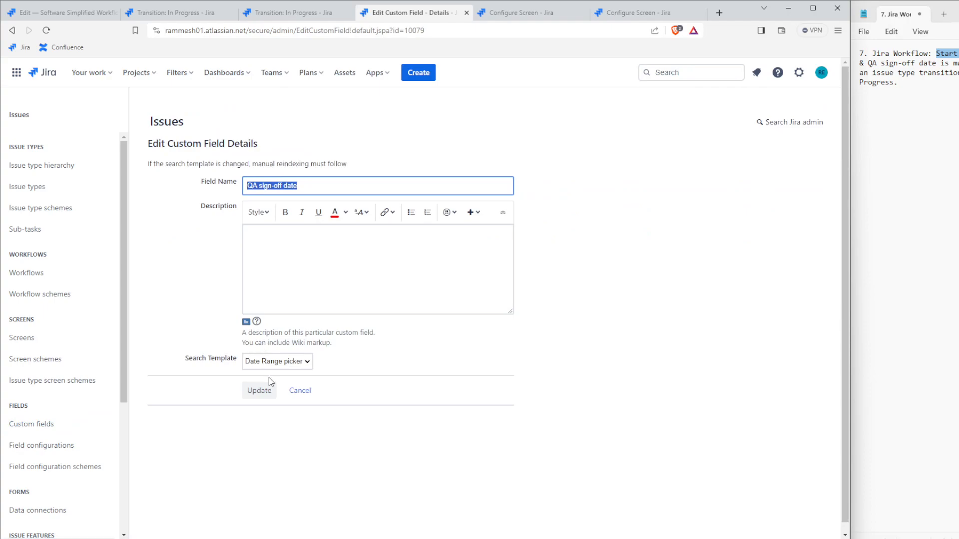
click(302, 392)
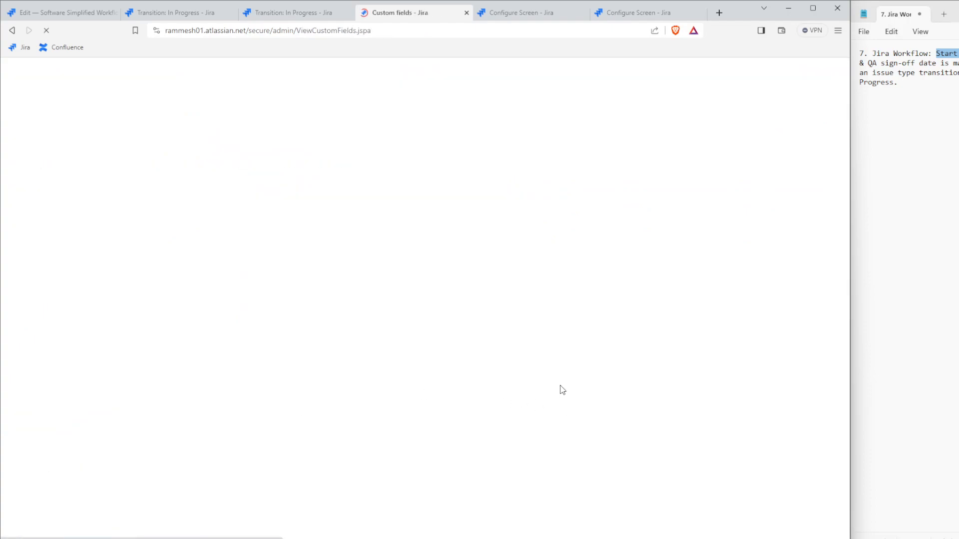
click(267, 160)
text(qa)
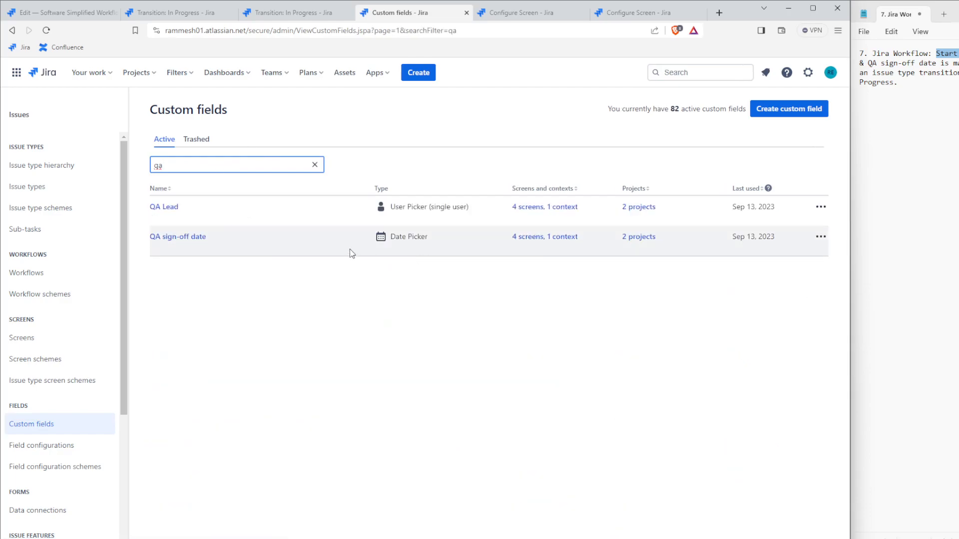
- Open the context configuration of the QA sign-off date custom field and check which issue types and projects it applies to
click(820, 237)
click(803, 282)
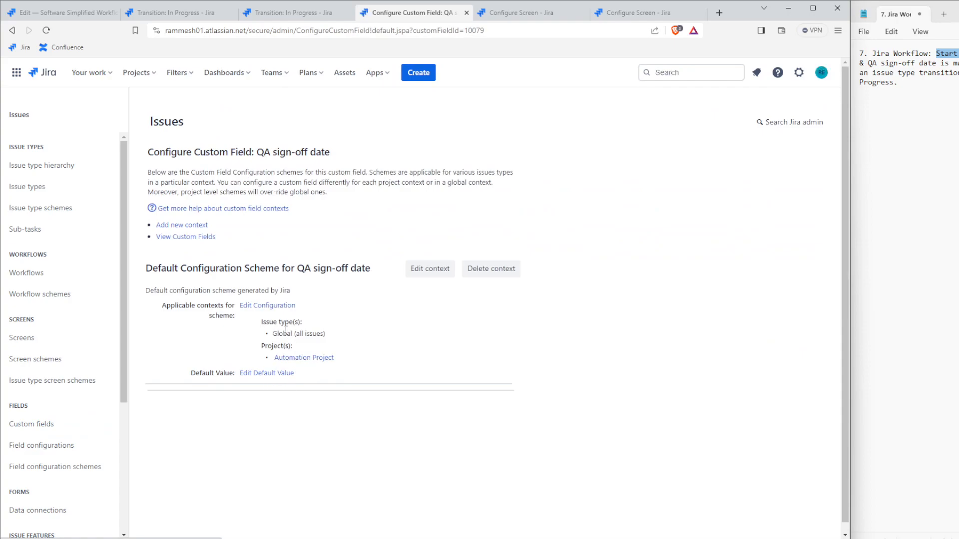
drag(272, 333, 324, 333)
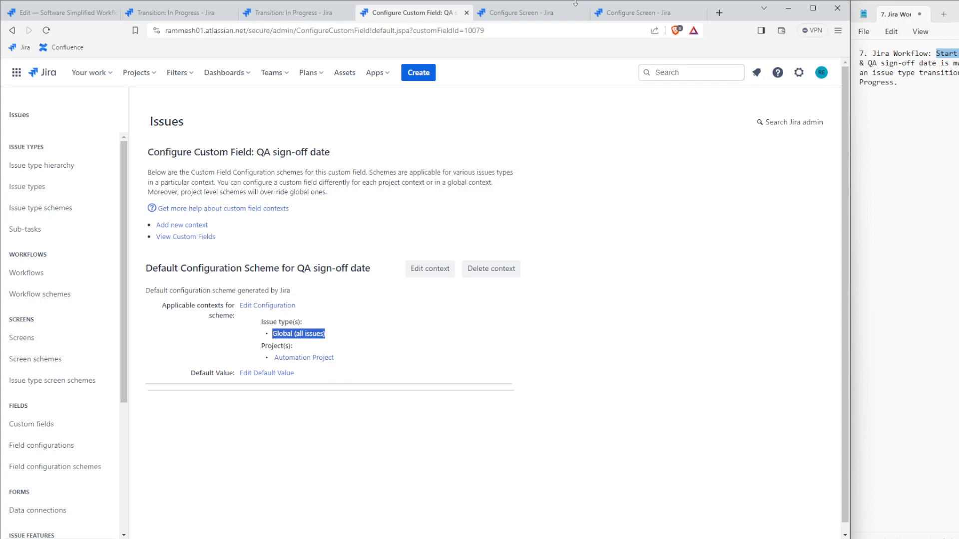
click(548, 14)
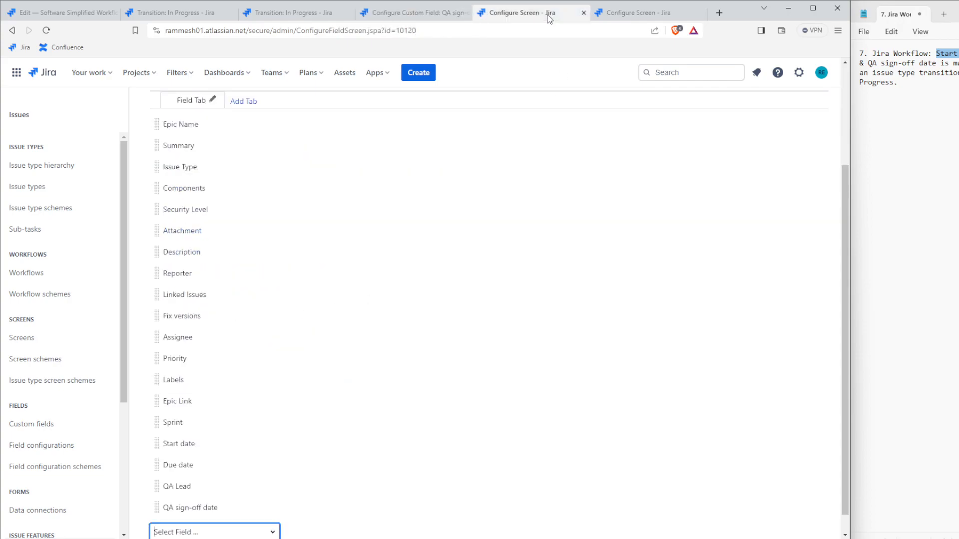
click(414, 14)
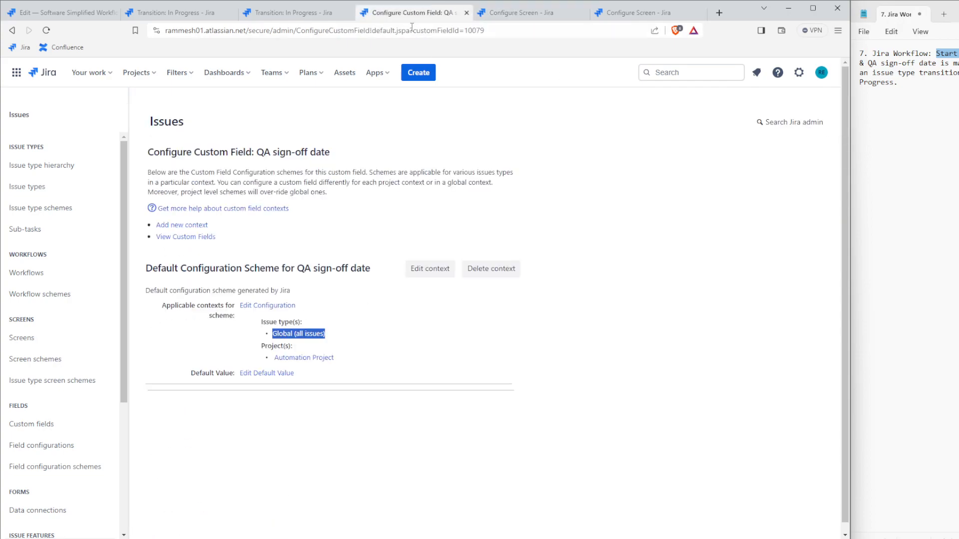
- Modify the QA sign-off date field's default configuration context to apply globally to all issues with any issue type
click(446, 274)
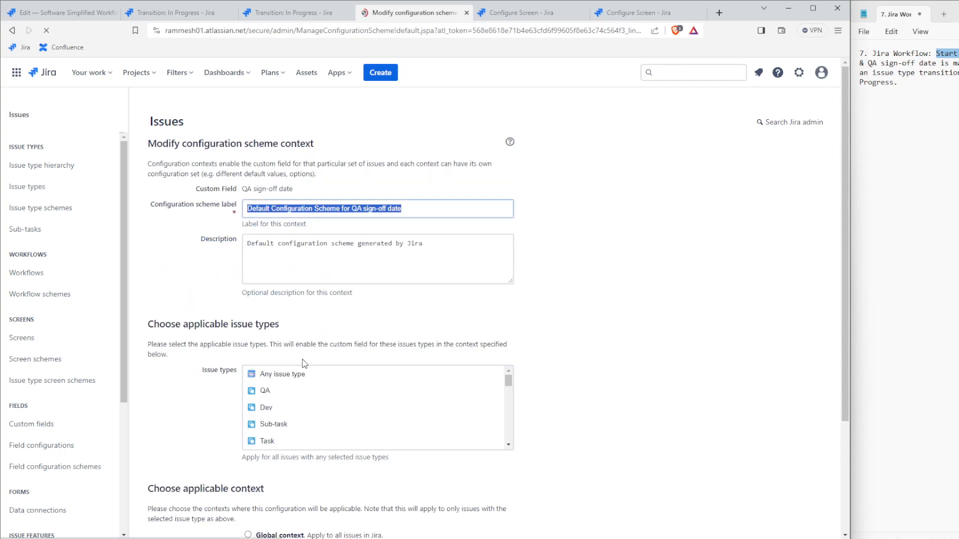
scroll(435, 446, down, 3)
scroll(368, 437, up, 3)
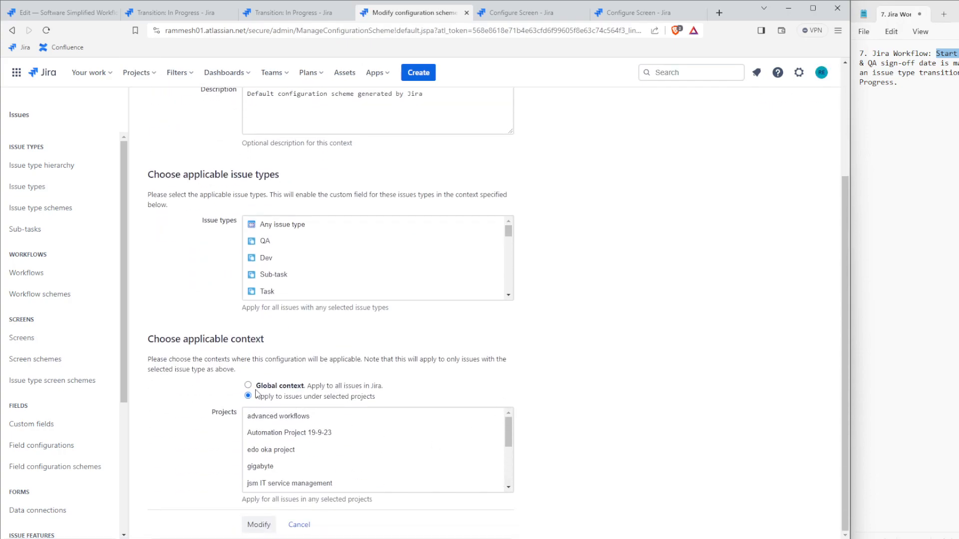
click(248, 386)
scroll(625, 414, up, 3)
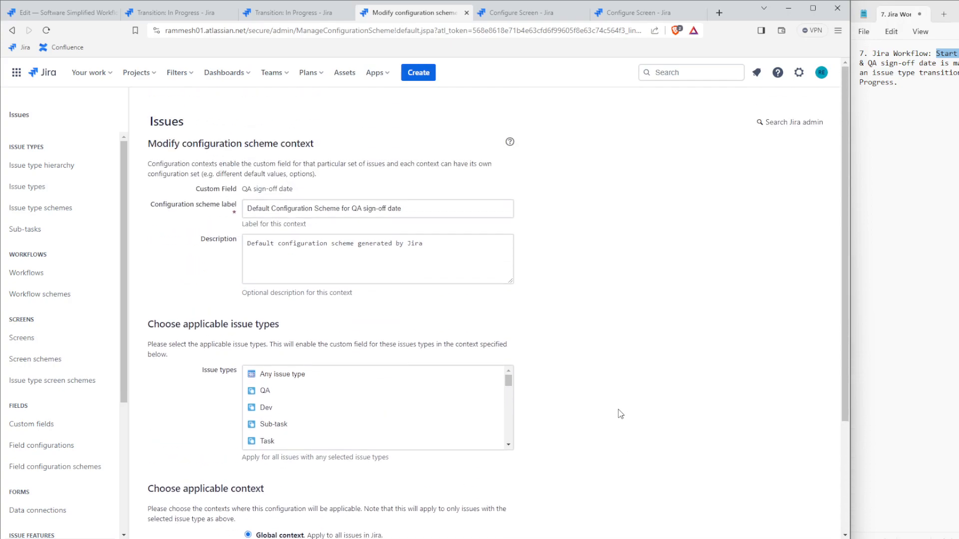
click(329, 380)
scroll(330, 380, down, 3)
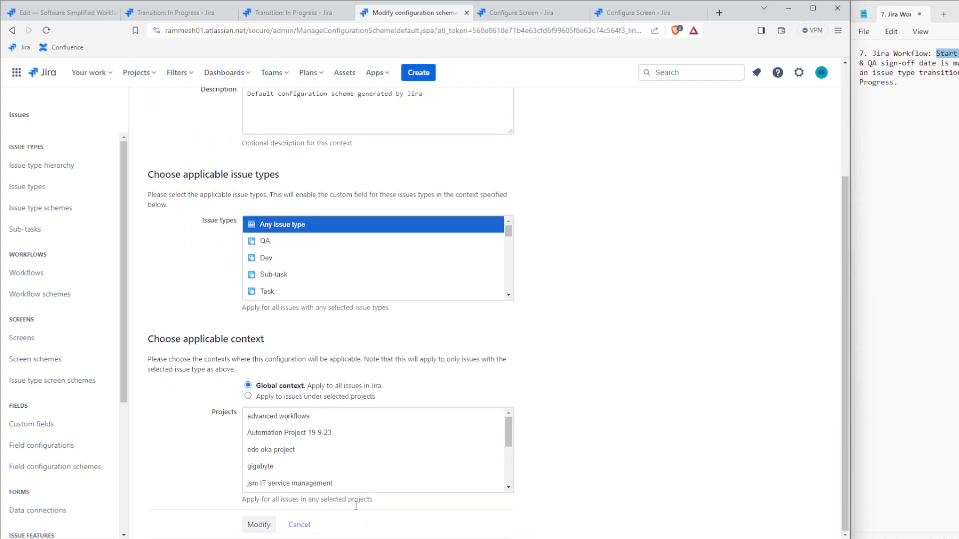
click(259, 527)
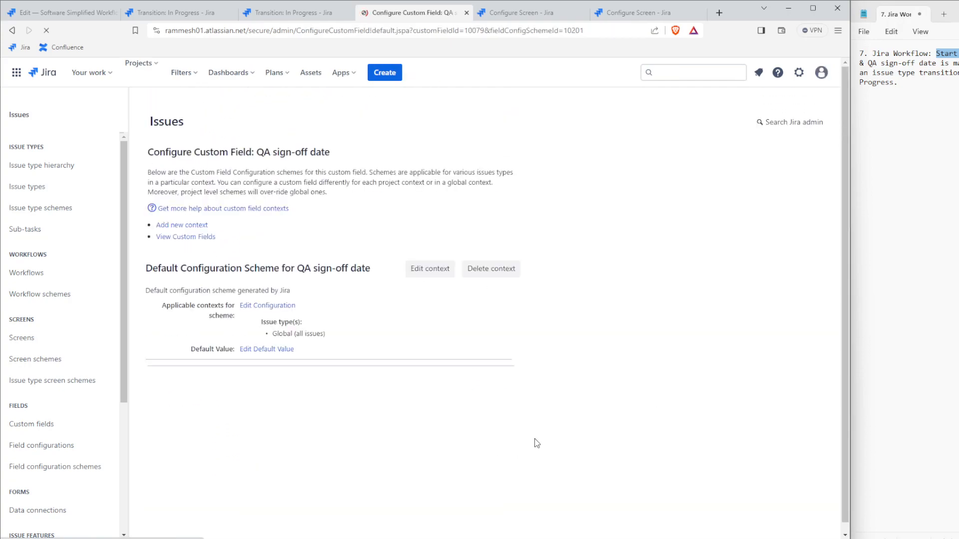
- Check the create issue form for the QA Lead and QA sign-off date fields, and close it without creating an issue
click(528, 10)
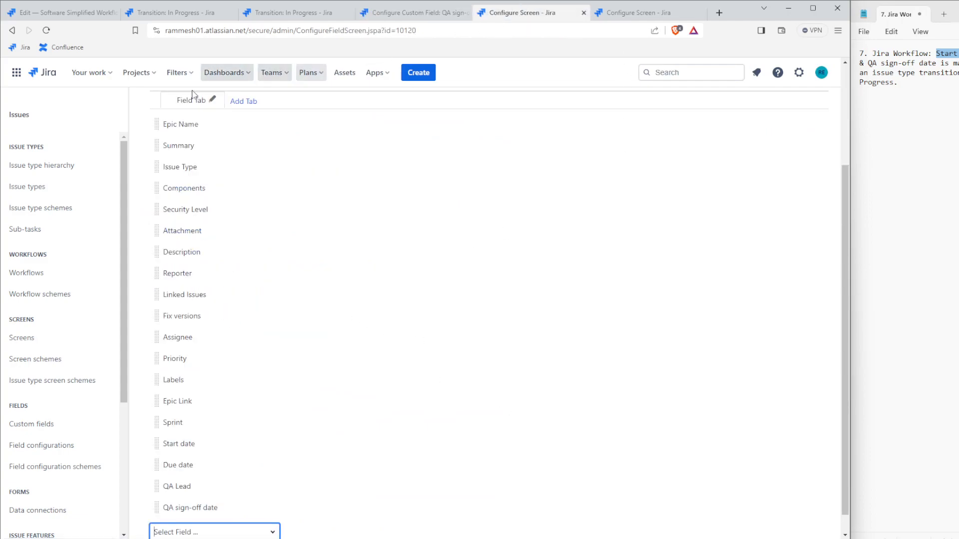
click(639, 13)
click(520, 12)
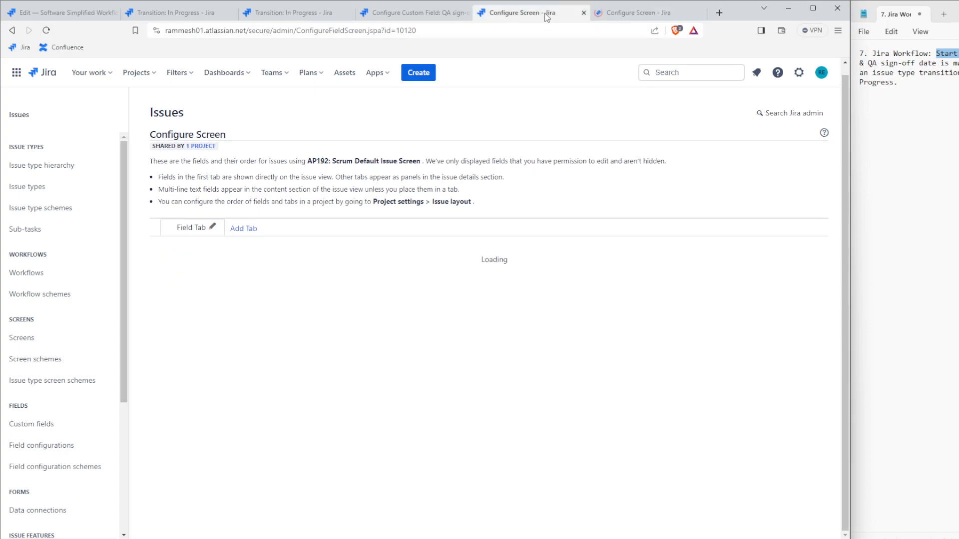
click(411, 80)
scroll(453, 257, down, 10)
scroll(453, 257, down, 4)
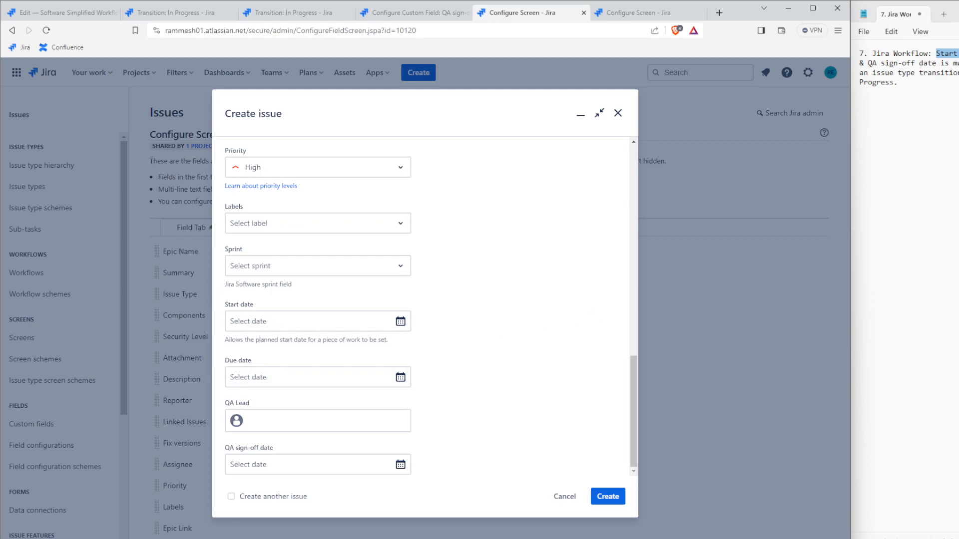
click(560, 498)
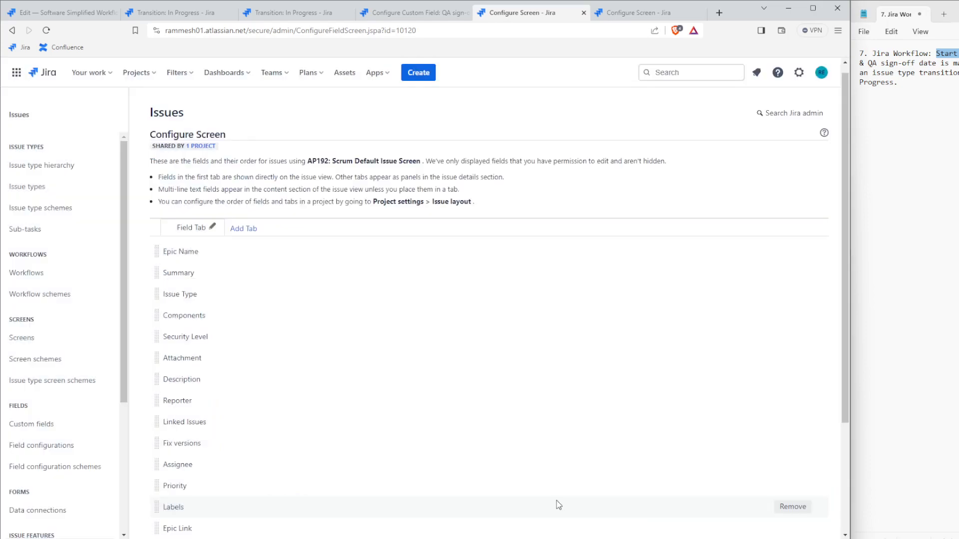
- Return to the In Progress transition of AP192's draft workflow and start adding a Field Required Validator to it
click(622, 13)
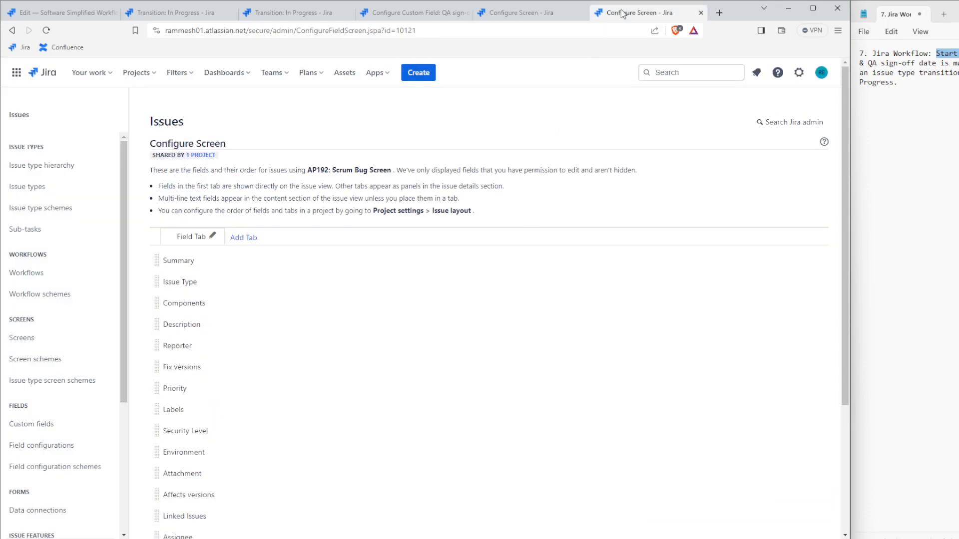
click(275, 14)
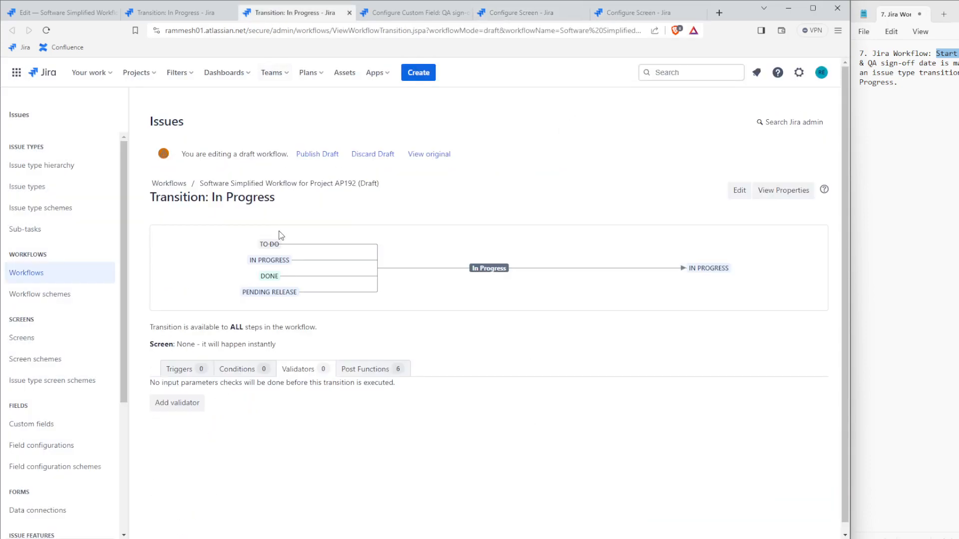
click(181, 13)
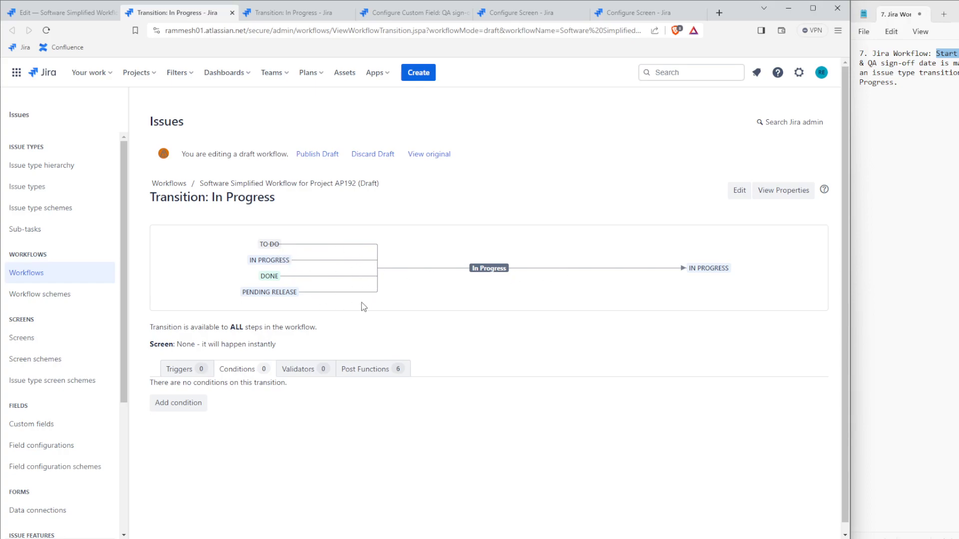
mouse_move(702, 271)
click(287, 15)
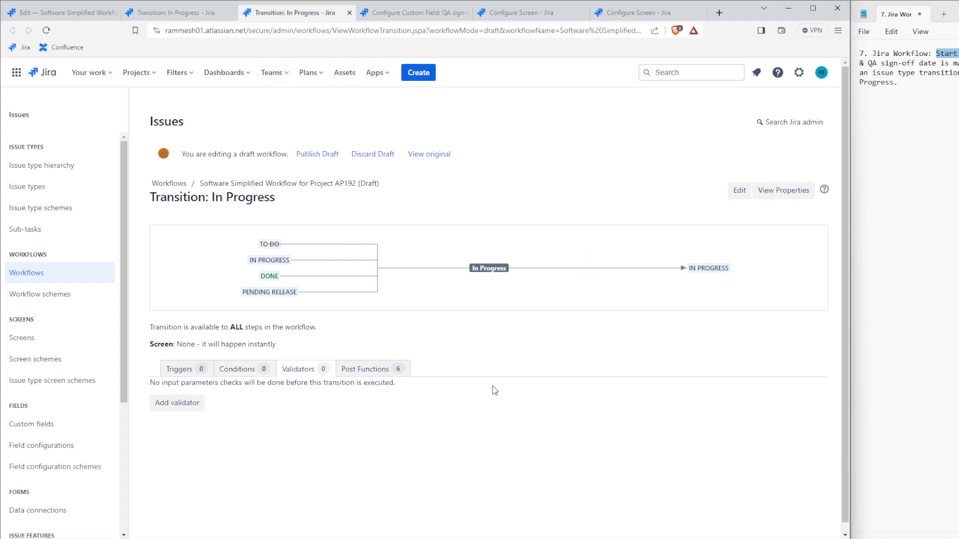
click(186, 403)
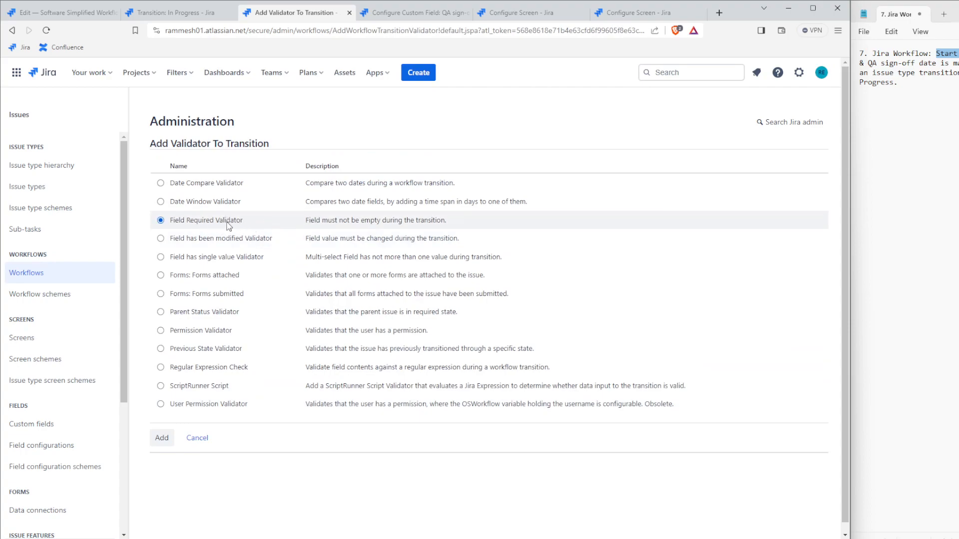
click(159, 442)
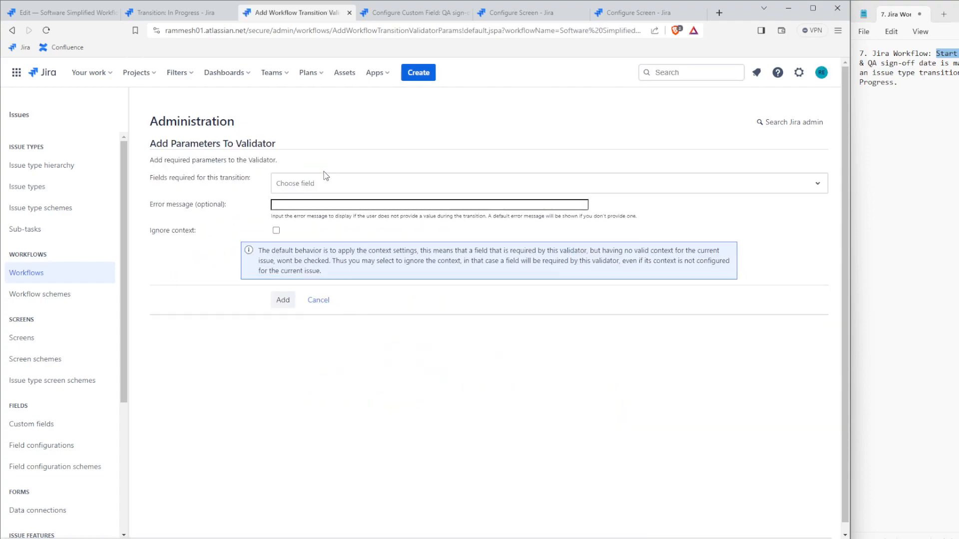
- Make Due date, Start date and QA sign-off date the validator's required fields, and add it to the transition
click(327, 184)
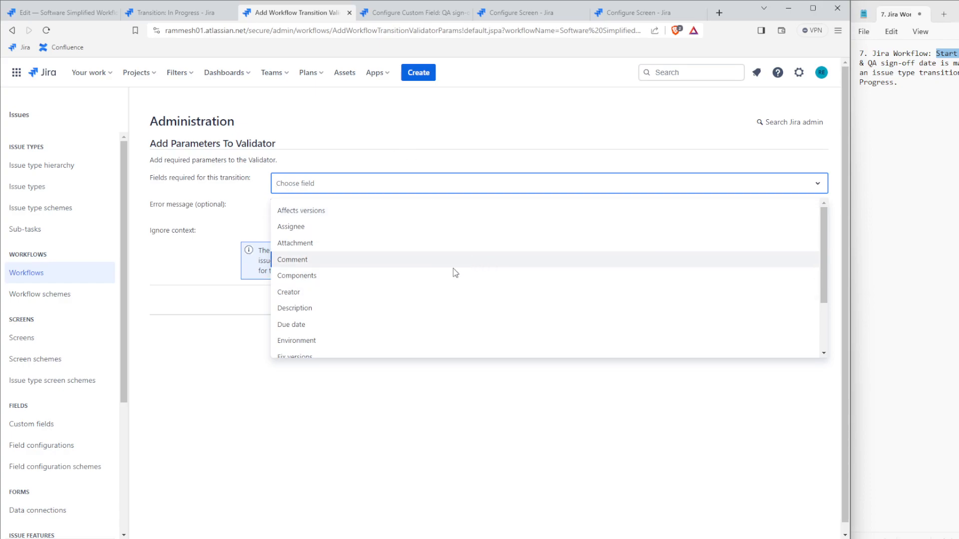
click(362, 330)
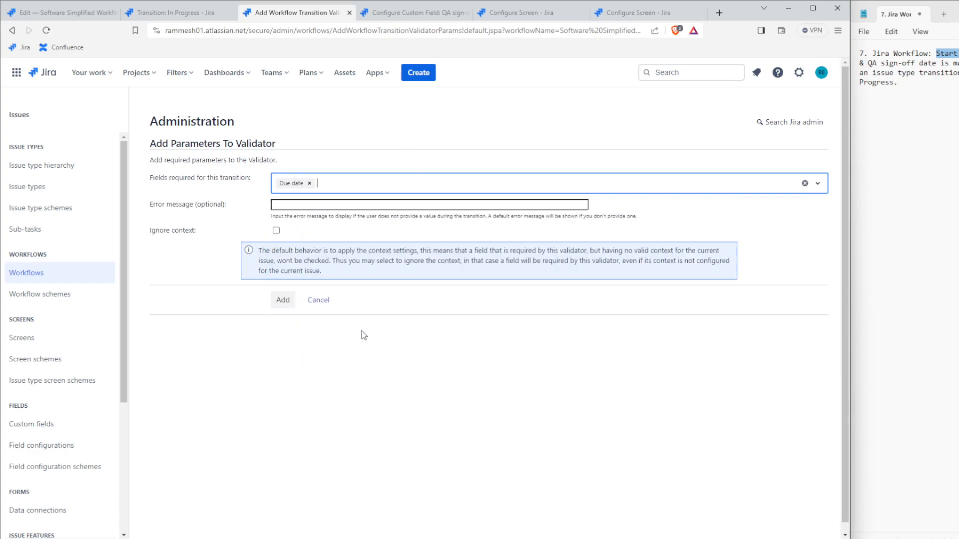
click(352, 184)
text(start)
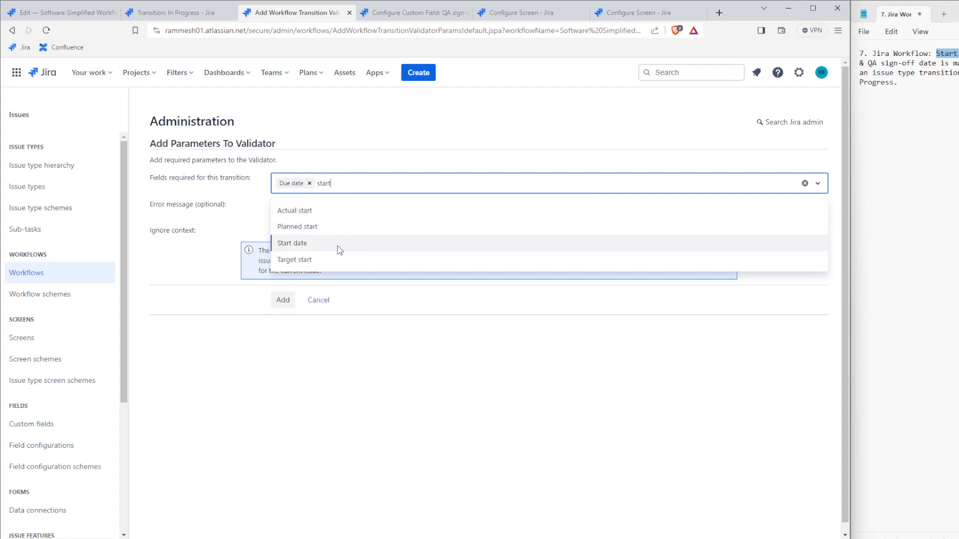
click(336, 244)
click(442, 186)
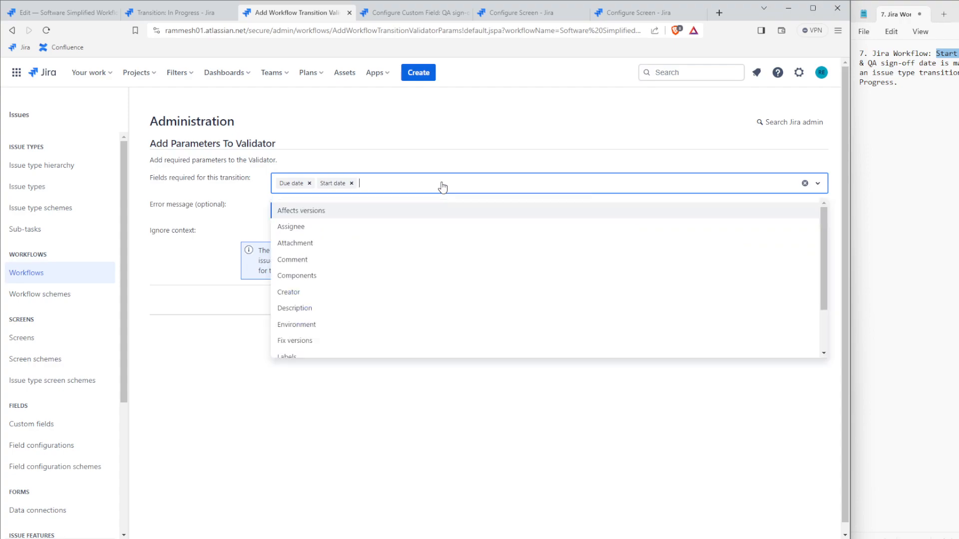
text(qa)
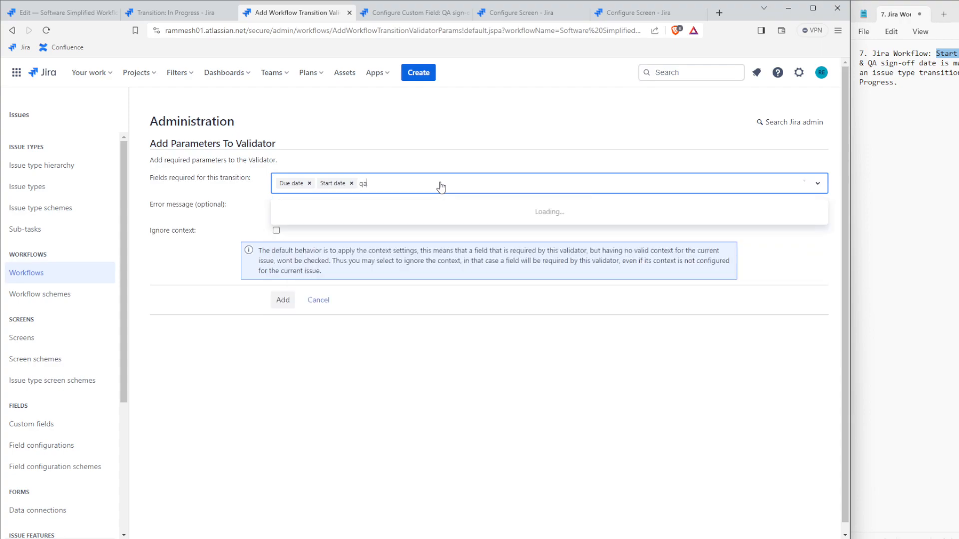
click(372, 238)
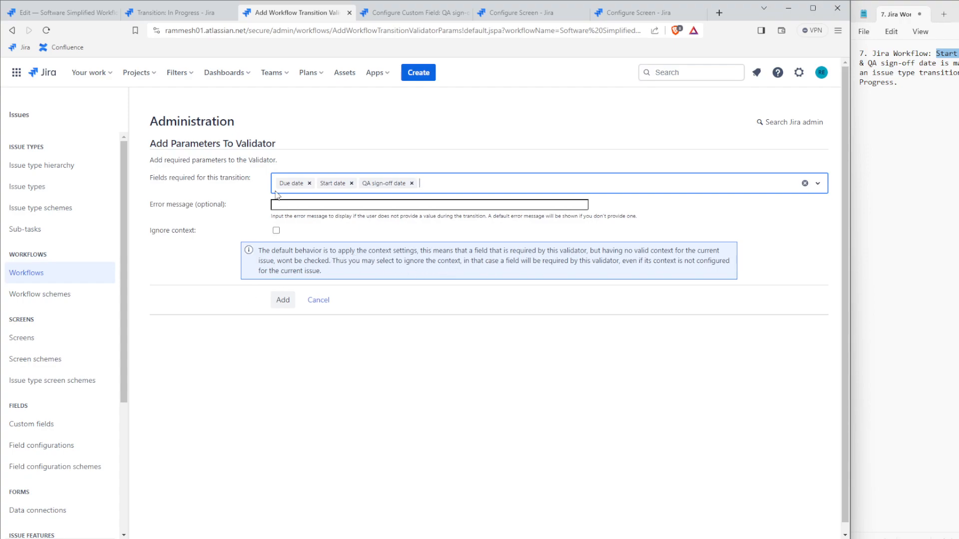
click(282, 303)
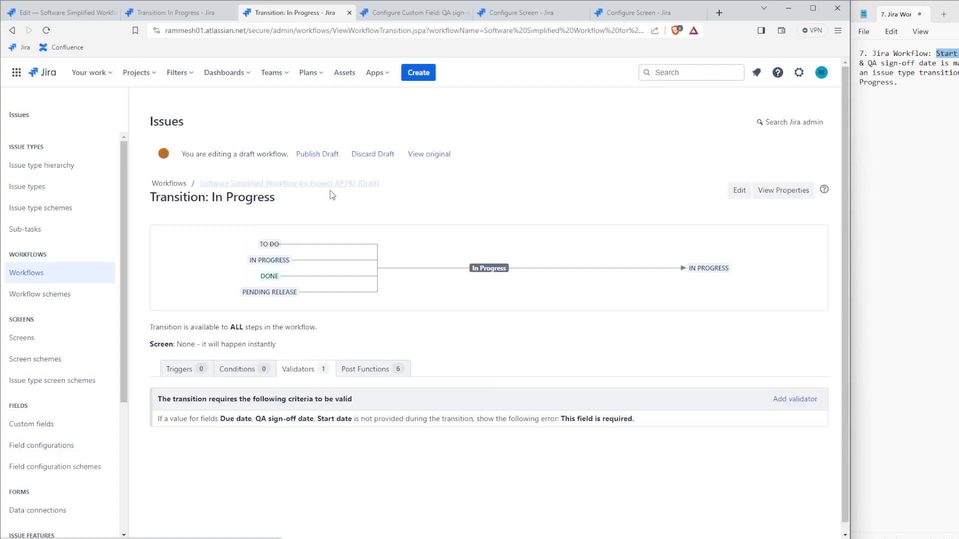
- Edit the Field Required Validator and enter the error message "Please fill the required fields before transitioning to In Progress Status."
click(803, 419)
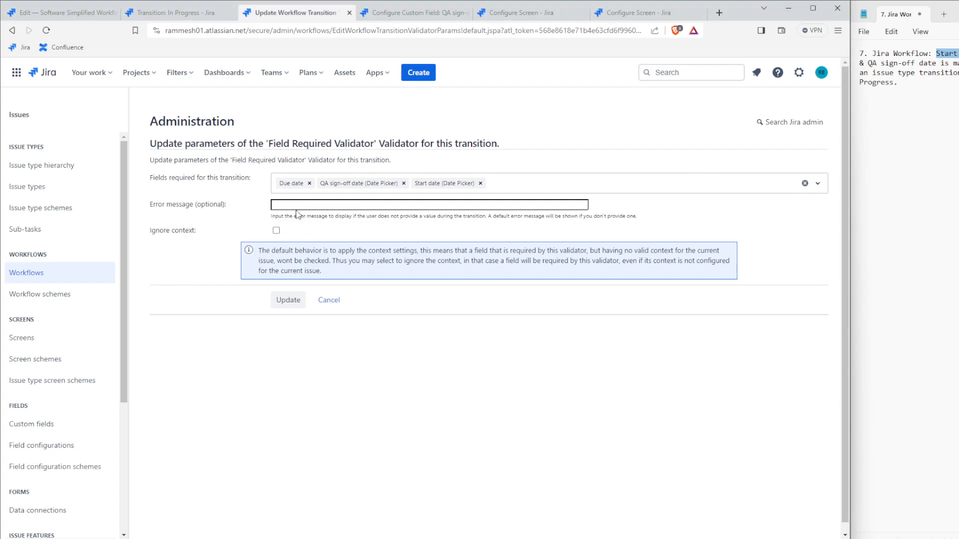
text(lease )
text(add)
key(BackSpace)
key(BackSpace)
key(BackSpace)
text(fill the required firel)
key(BackSpace)
text(elds before)
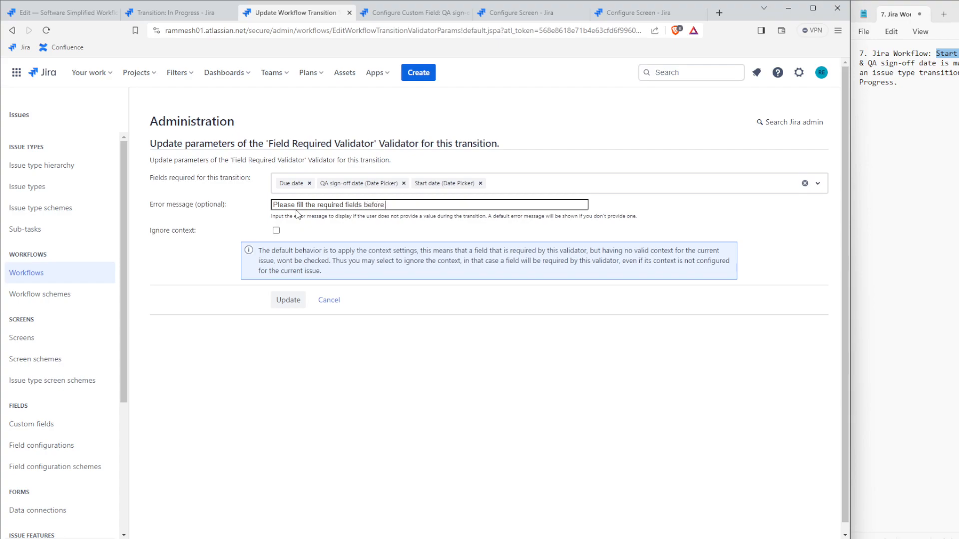
text( trasnsitioning to In Progra)
text(ss Status.)
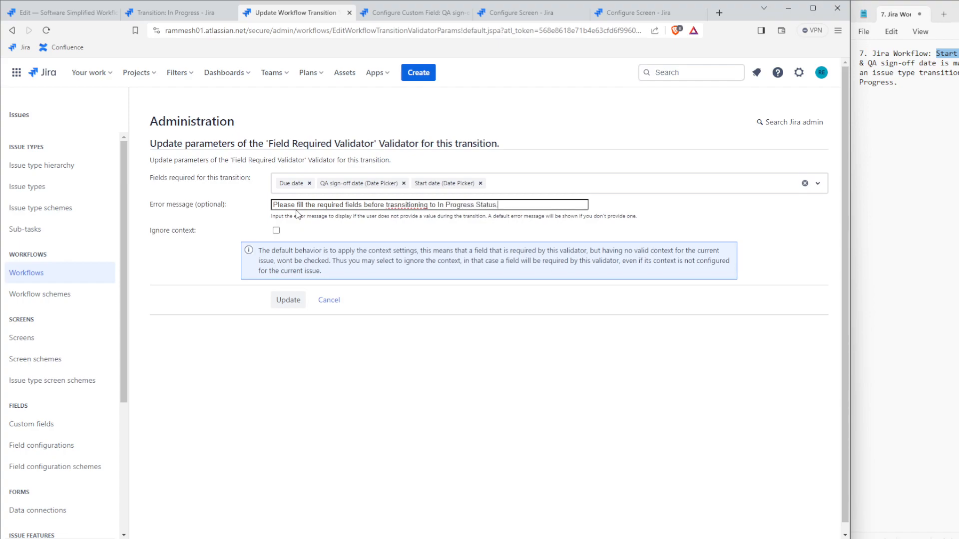
right_click(421, 204)
click(452, 213)
- Append "Check Due Date, QA Sign off Date and Start Date." to the validator's error message and update the validator
click(522, 203)
text(Check)
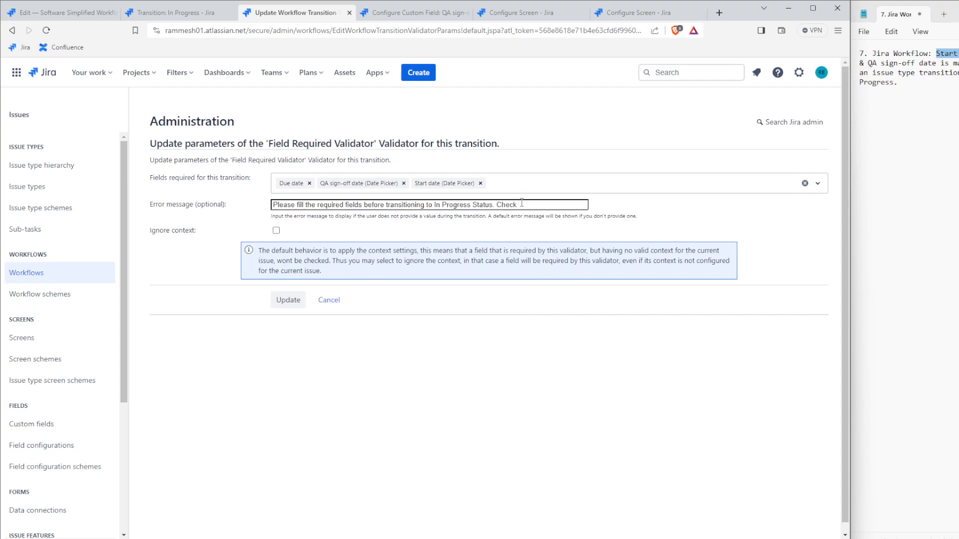
text( Due Date, QA Sigho)
key(BackSpace)
key(BackSpace)
text(n off Date,)
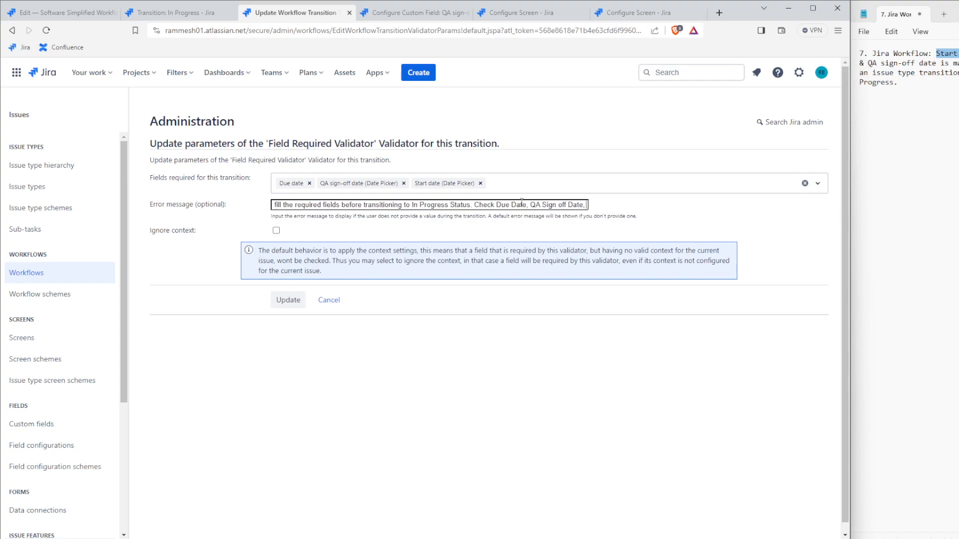
key(BackSpace)
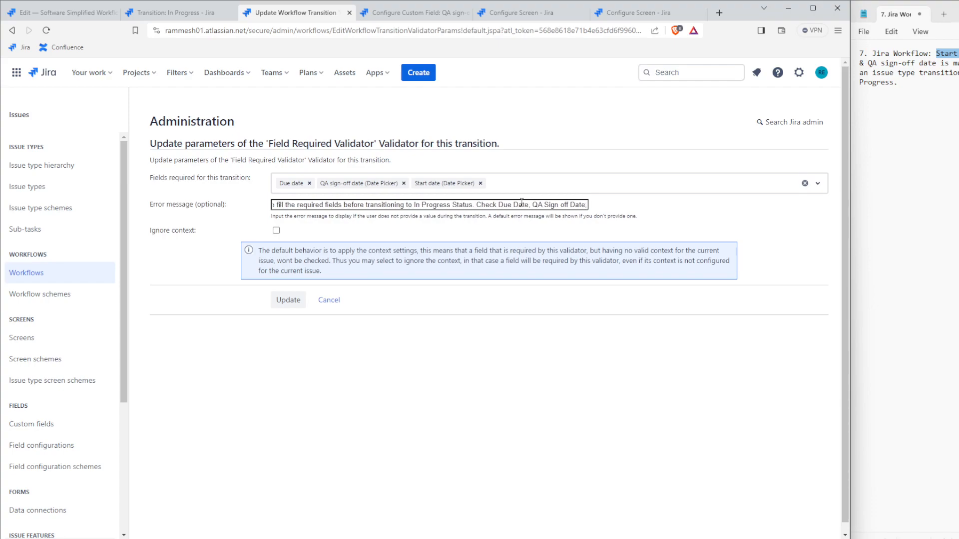
text(and Start Date)
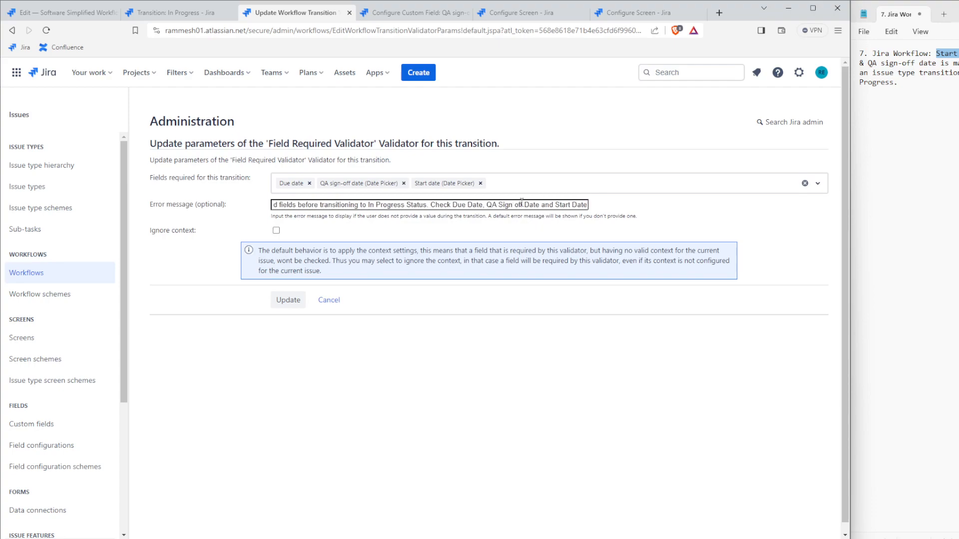
text(.)
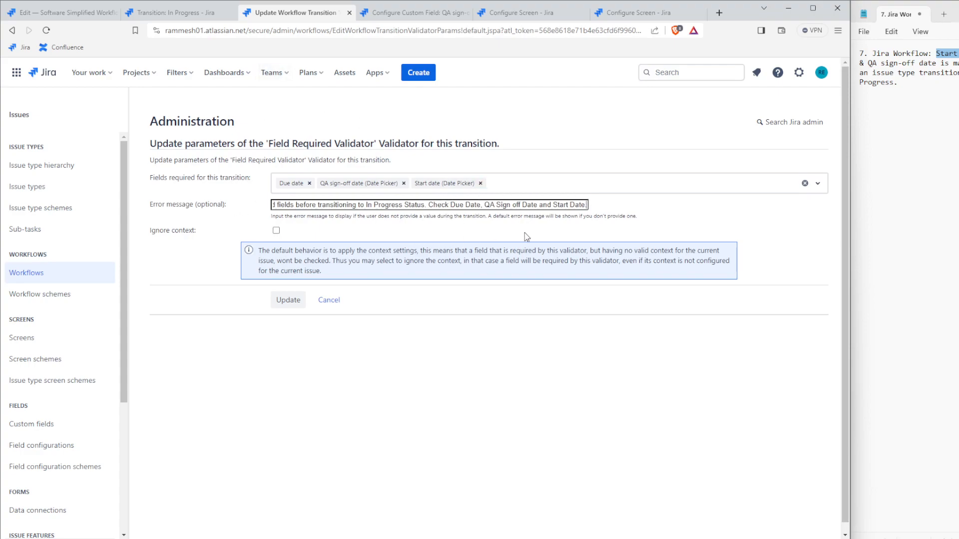
click(291, 301)
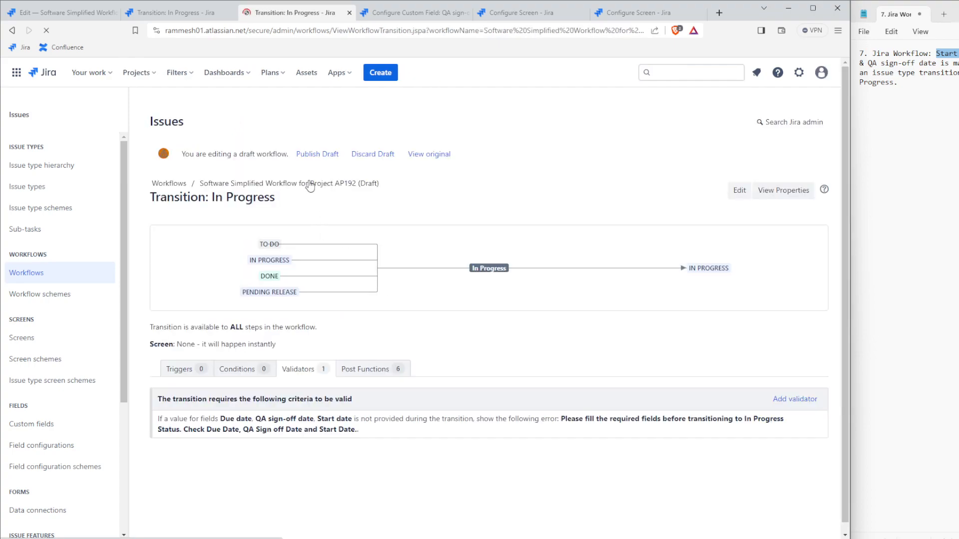
- Publish AP192's draft workflow without saving a backup copy
click(330, 158)
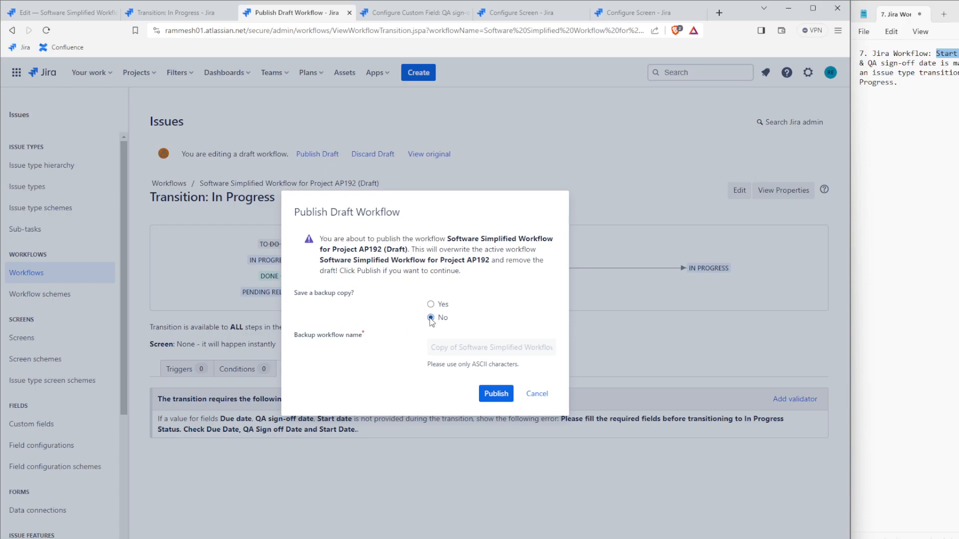
click(494, 396)
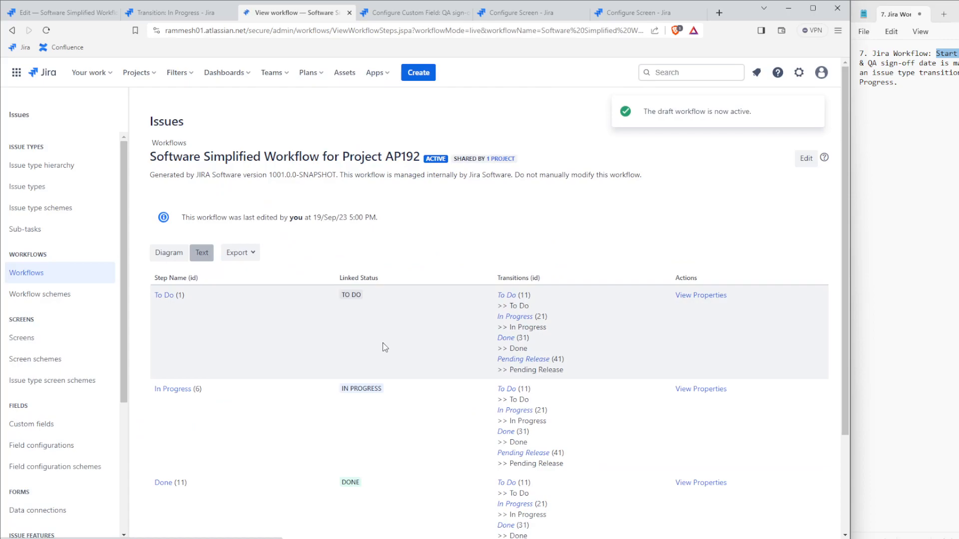
- Check the outdated draft In Progress transition page by trying to add a condition there, and close that page
click(407, 15)
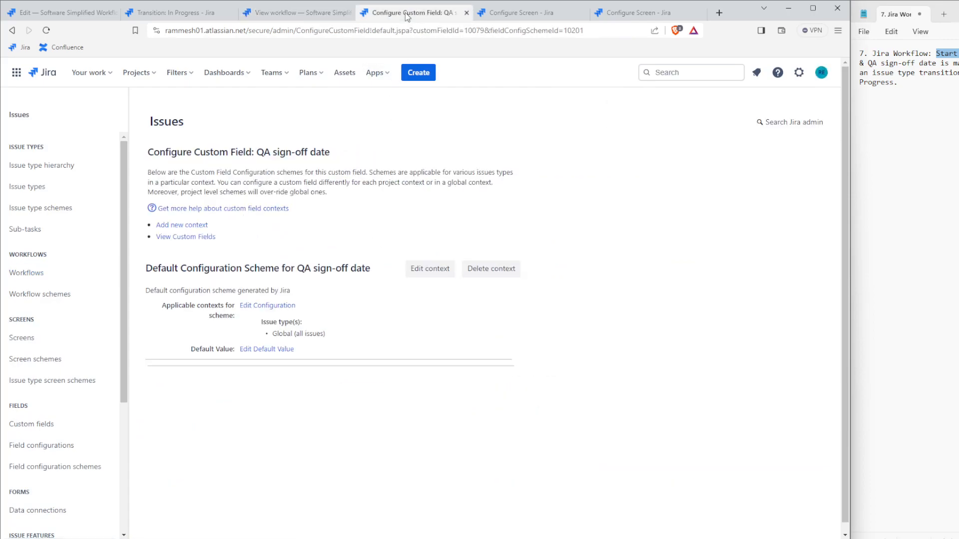
click(305, 13)
click(175, 15)
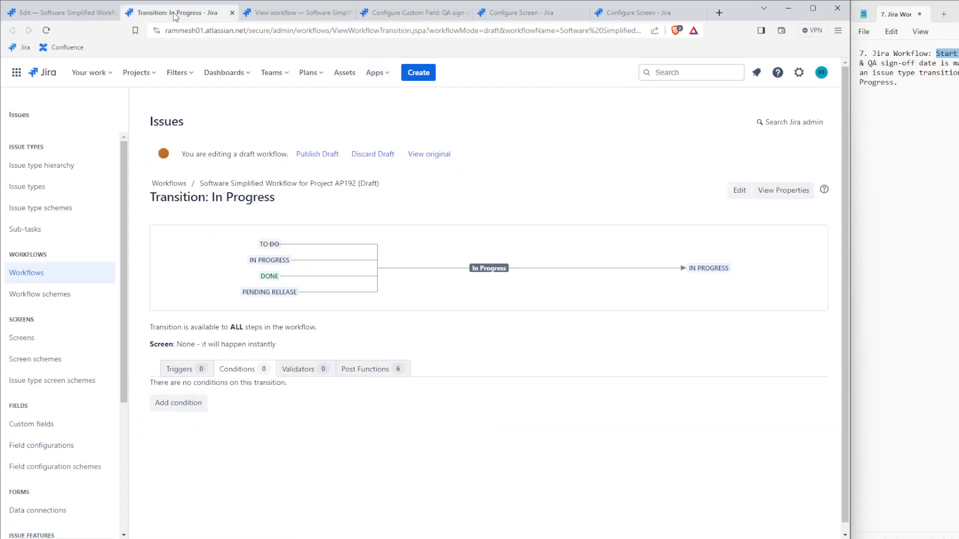
click(315, 14)
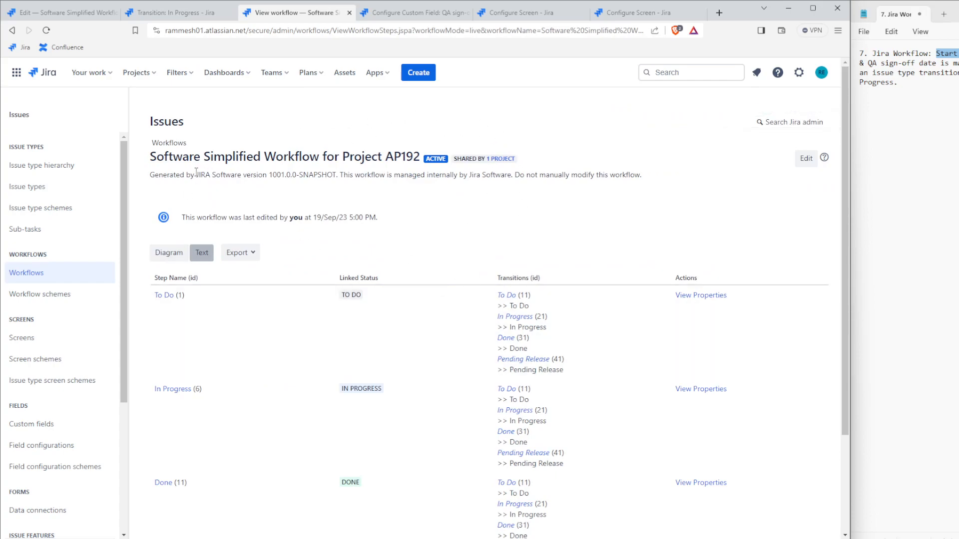
click(196, 16)
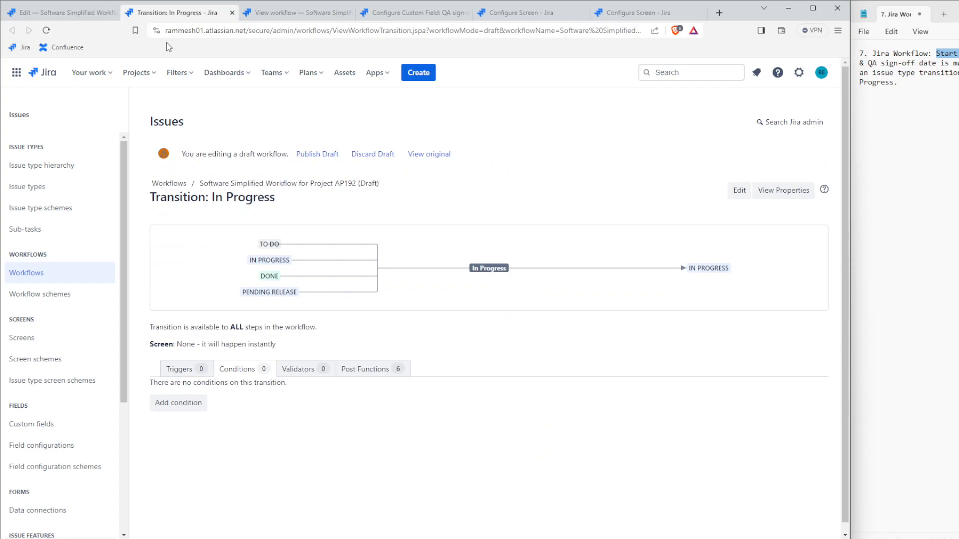
click(274, 18)
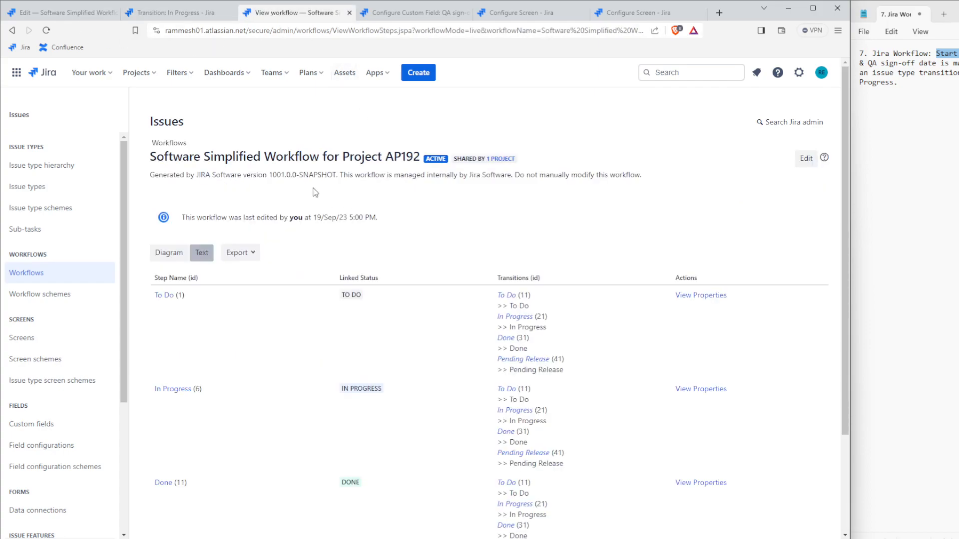
click(192, 13)
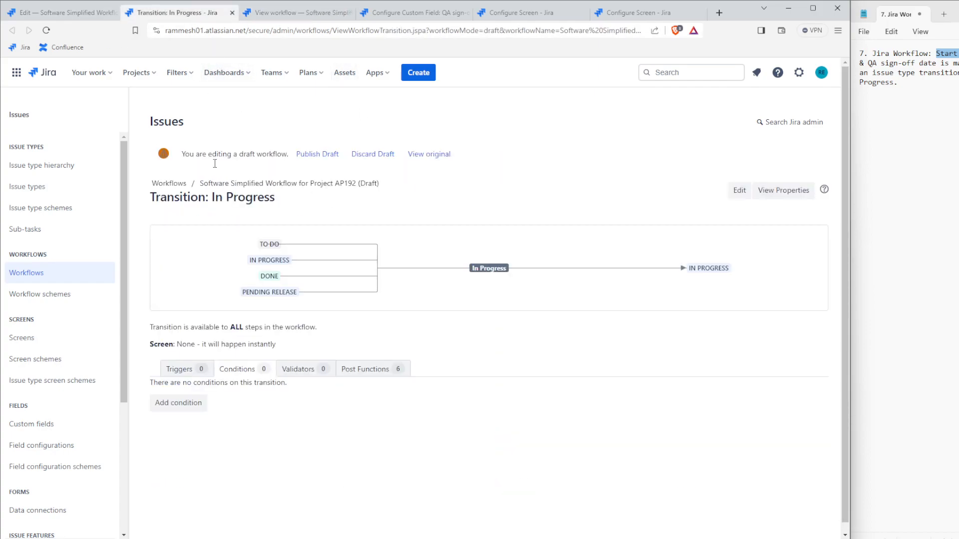
click(174, 407)
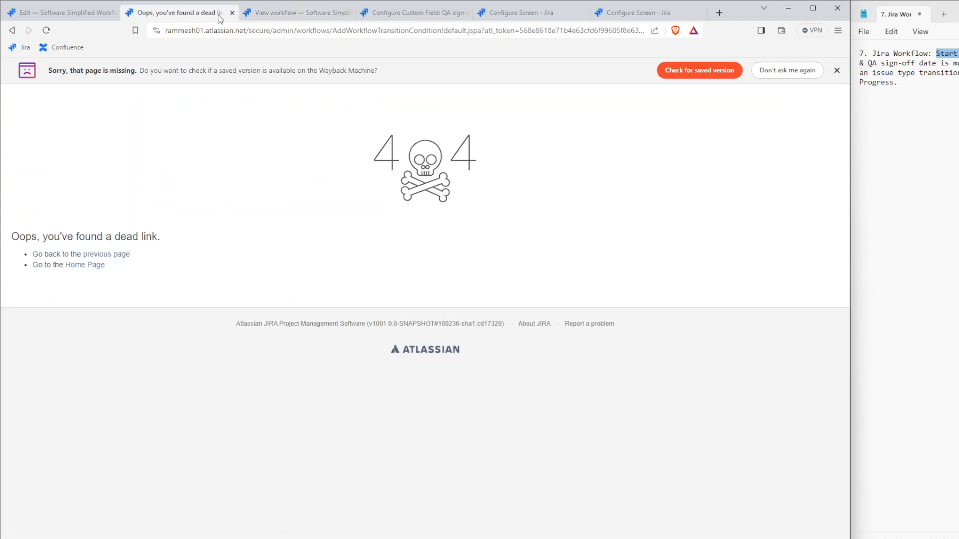
click(266, 12)
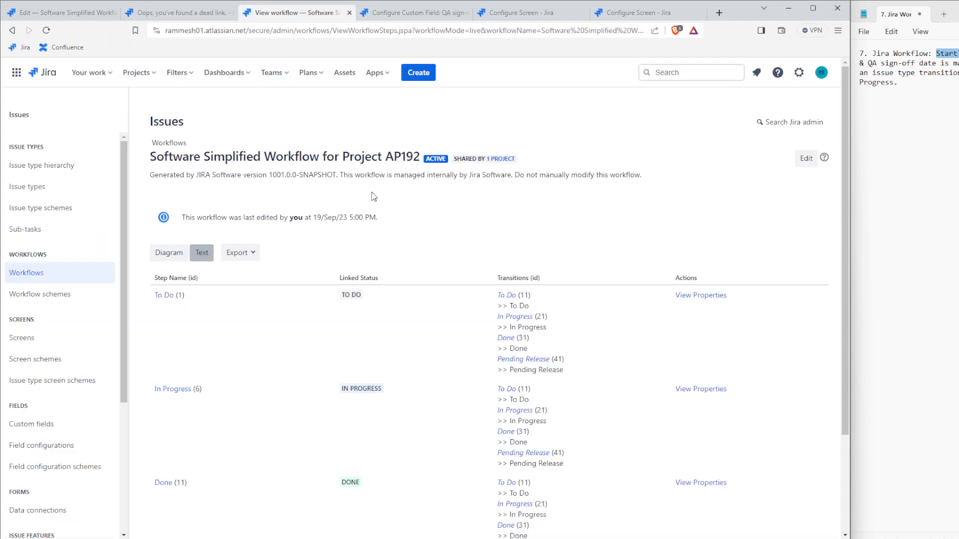
click(195, 15)
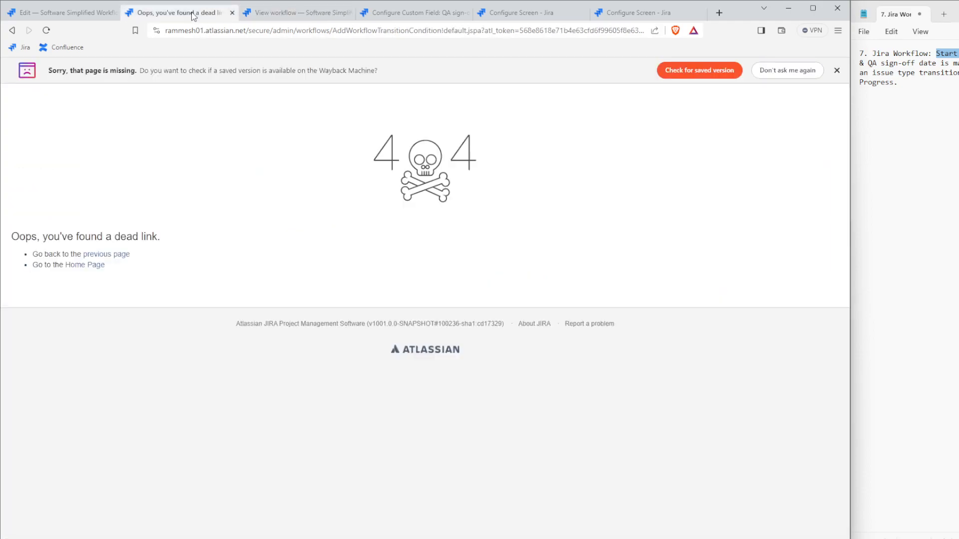
click(232, 12)
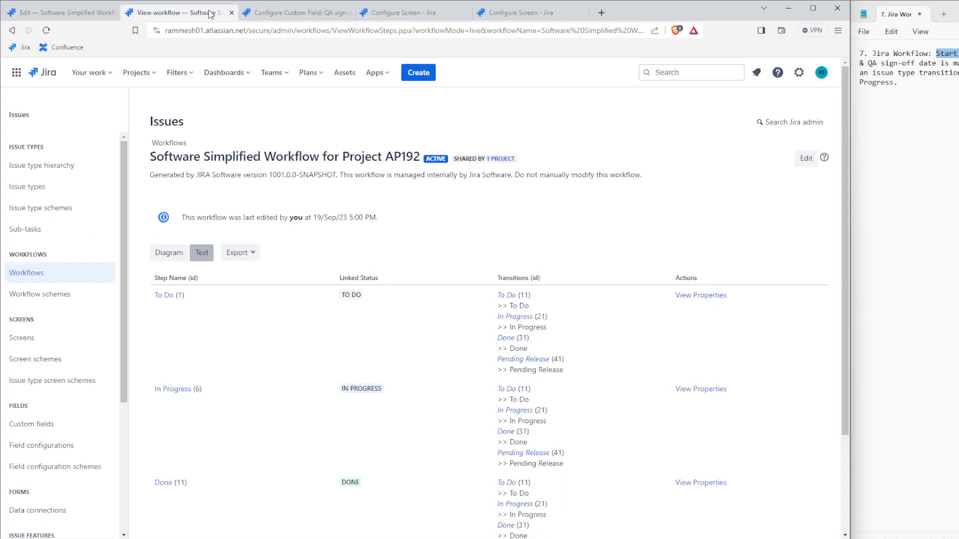
- Start a new Epic in project AP192 with "Epic 2" as both its epic name and summary
click(263, 14)
click(398, 15)
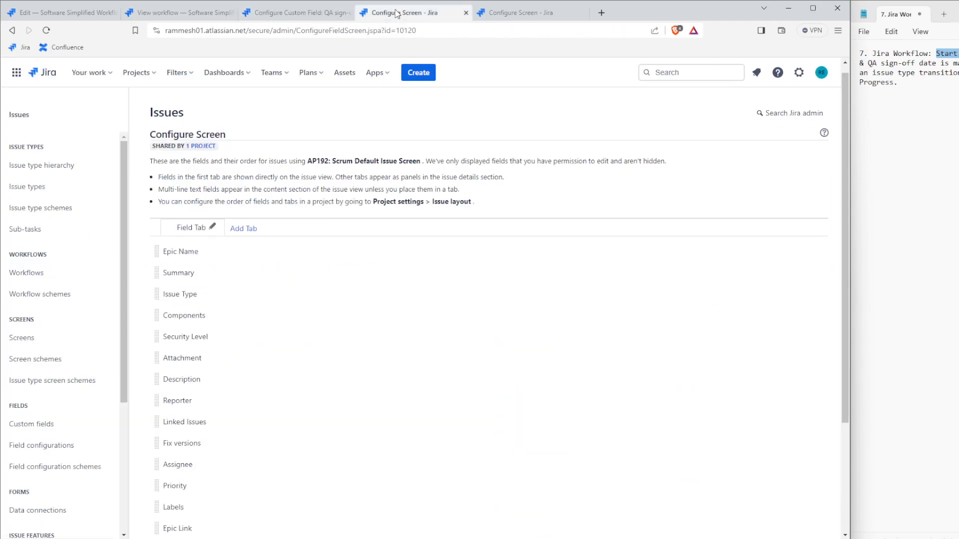
click(542, 5)
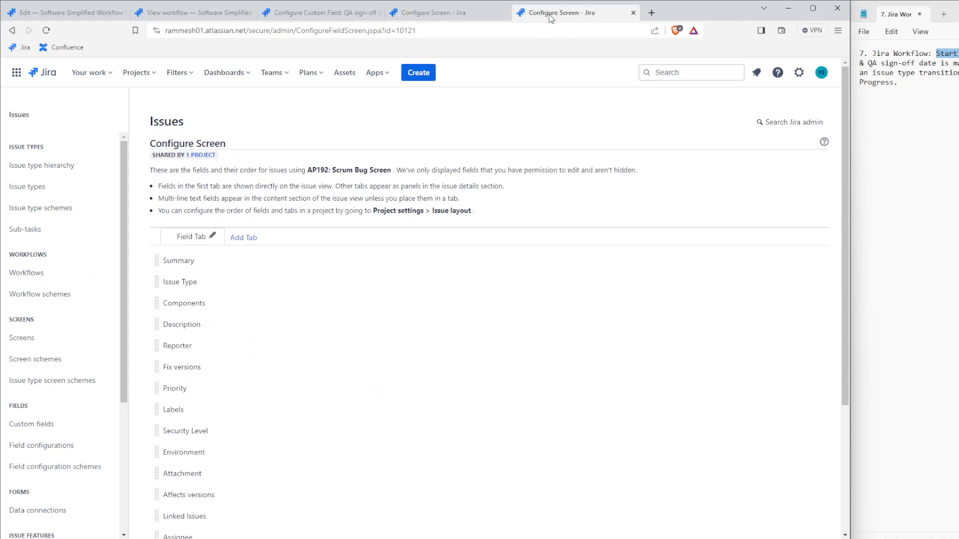
click(419, 72)
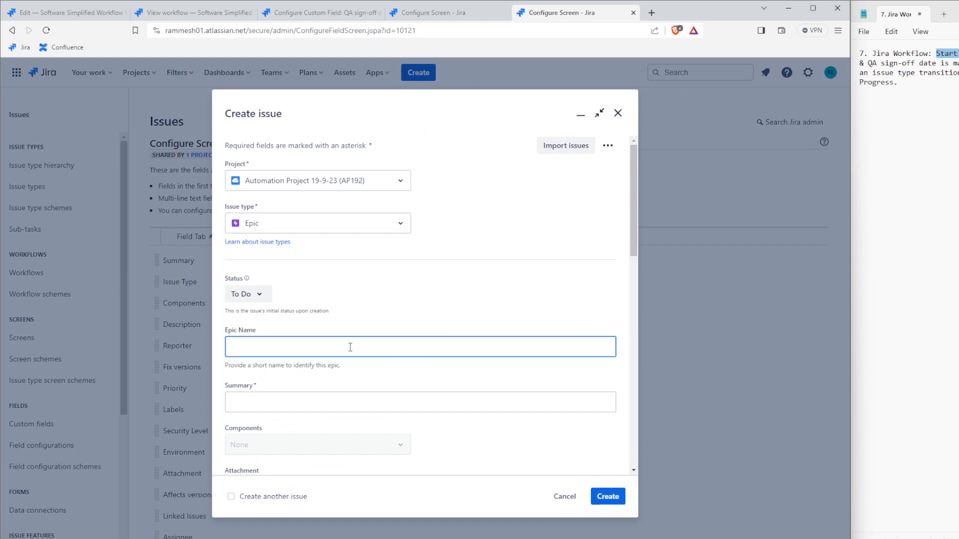
text(Epic 2)
drag(295, 341, 156, 341)
key(ctrl+c)
click(279, 405)
key(ctrl+v)
click(580, 442)
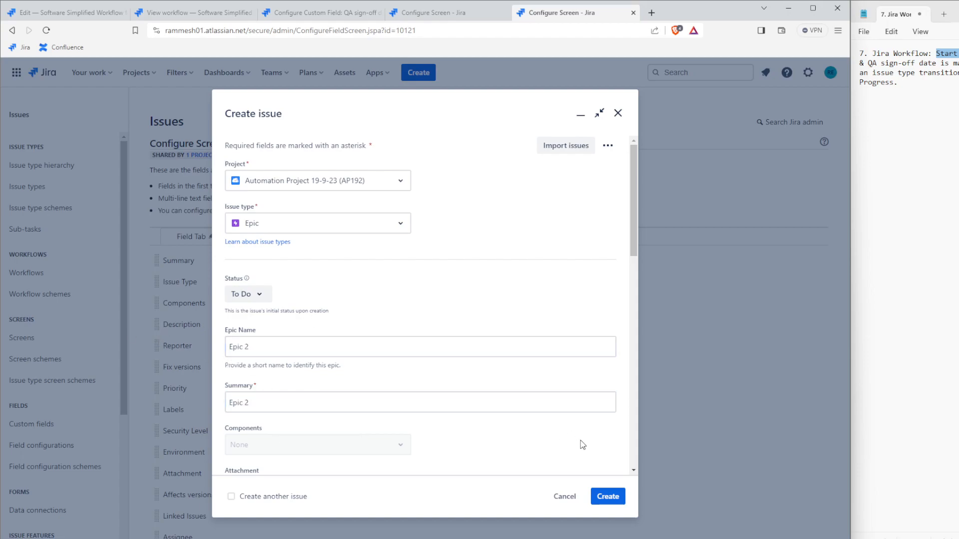
- Review the form's date fields and create the epic with Start date, Due date and QA sign-off date empty
scroll(546, 405, down, 5)
scroll(546, 405, down, 5)
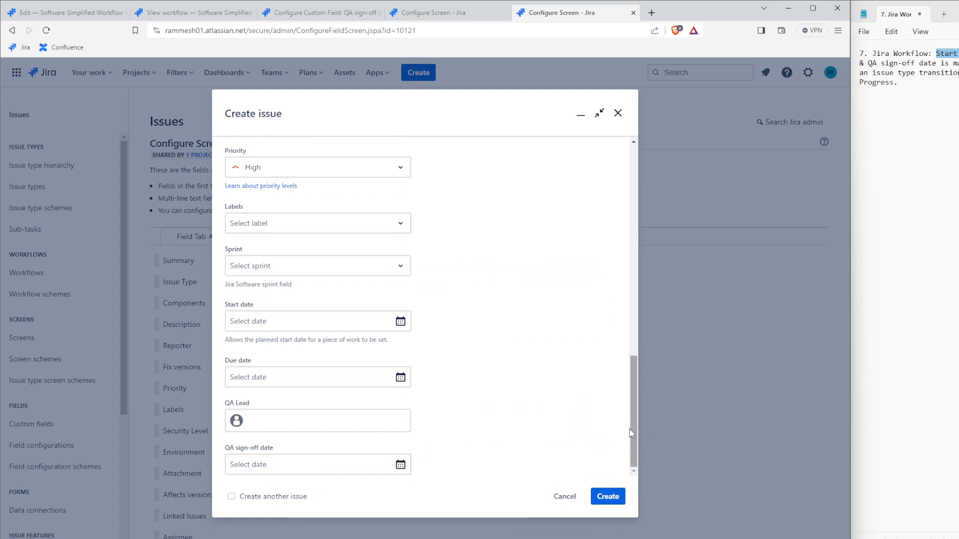
scroll(518, 370, up, 10)
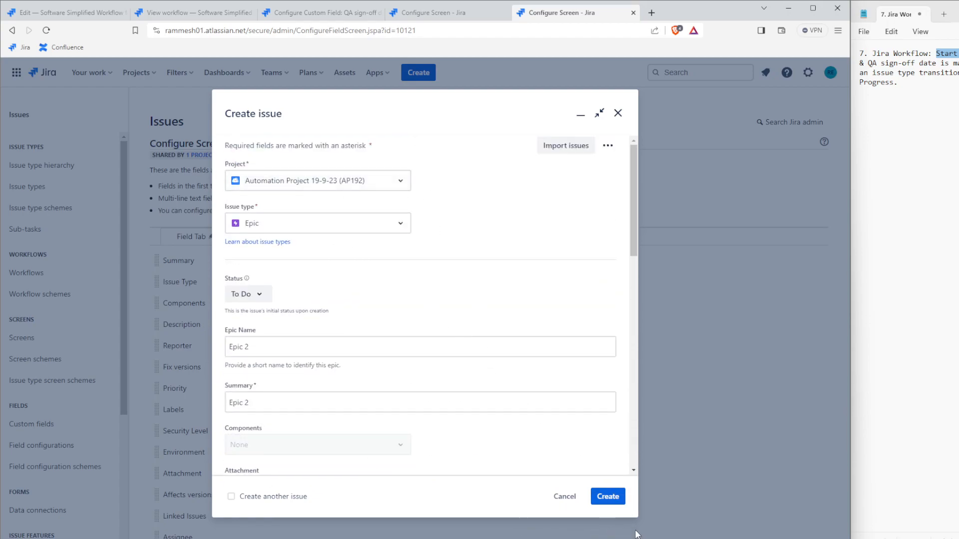
click(611, 496)
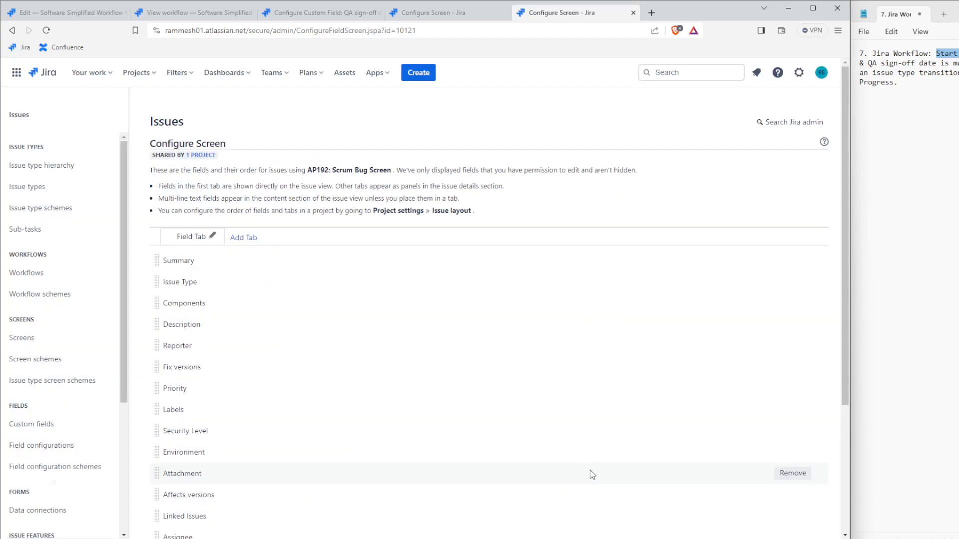
- Open the new Epic 2 issue and try to transition it to In Progress, reading the resulting notification
click(87, 500)
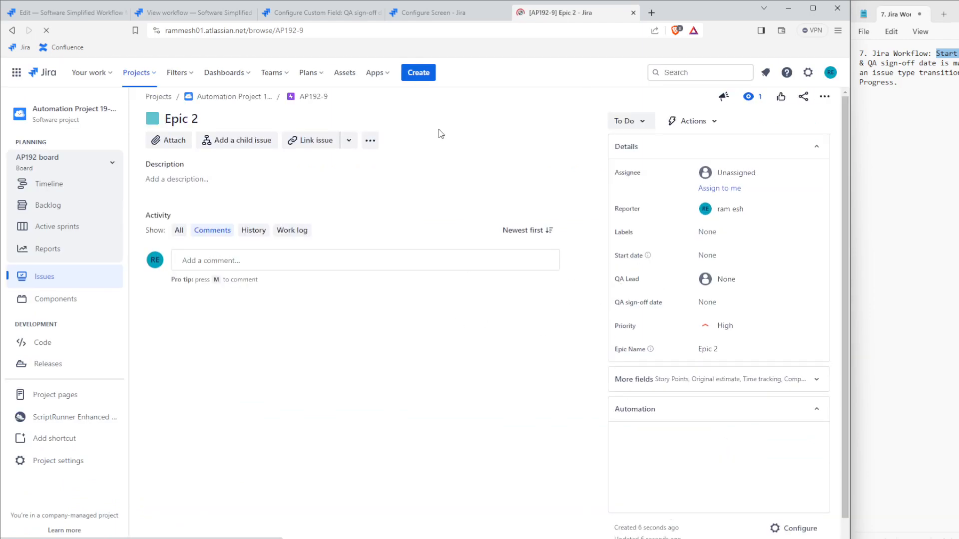
click(625, 125)
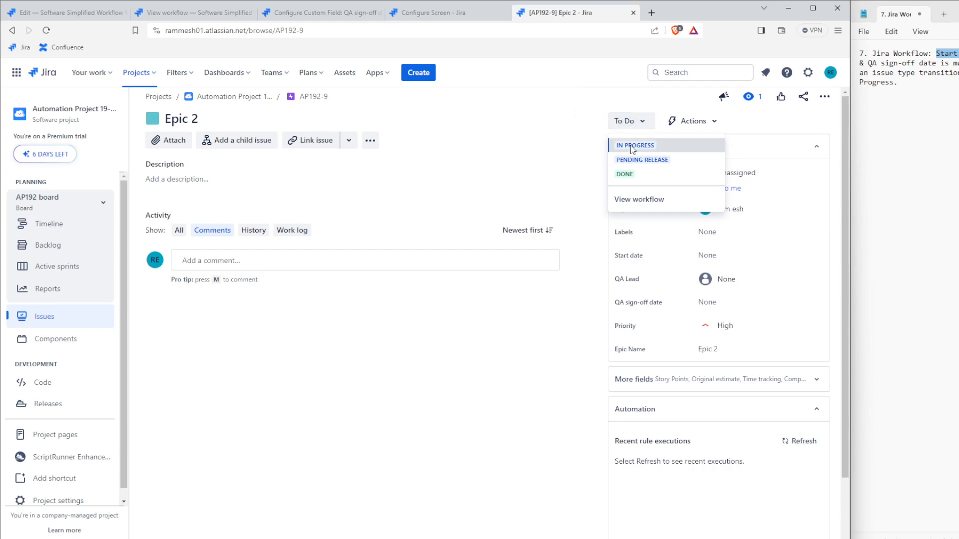
click(632, 146)
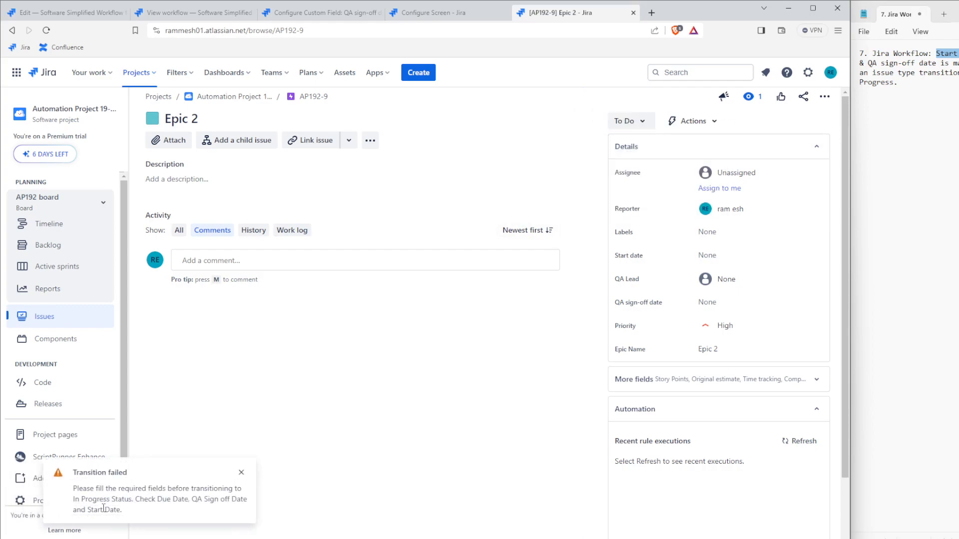
drag(73, 489, 137, 511)
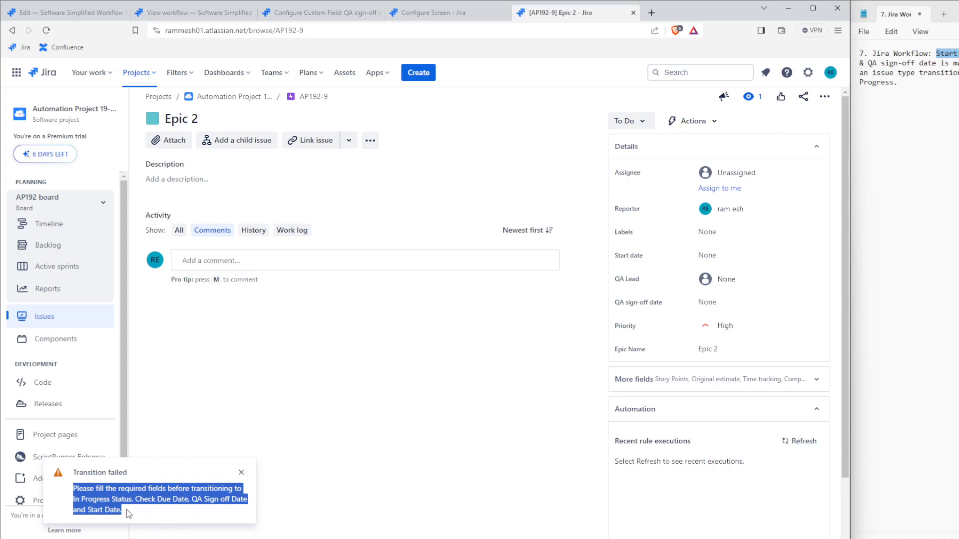
click(170, 502)
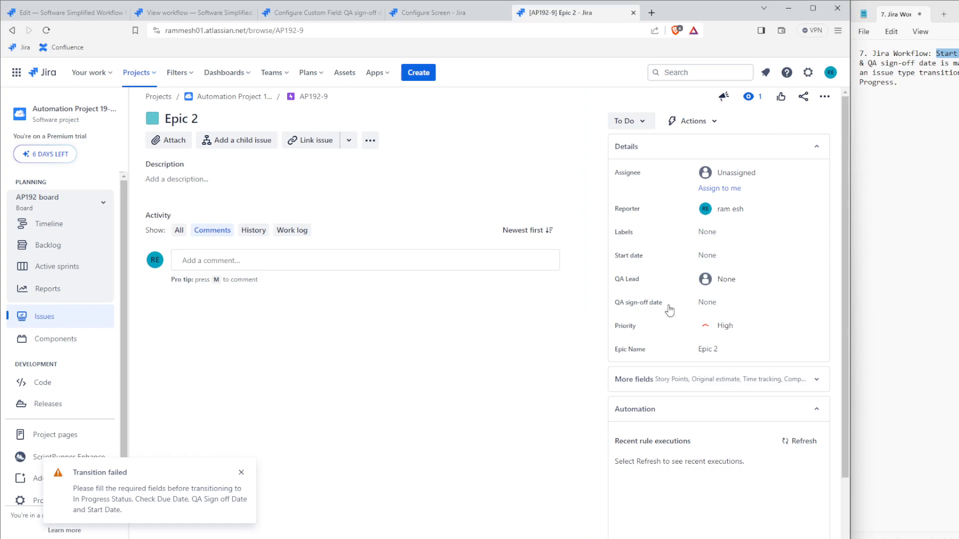
- Set Epic 2's QA sign-off date to 9/20/2023
click(722, 305)
click(757, 425)
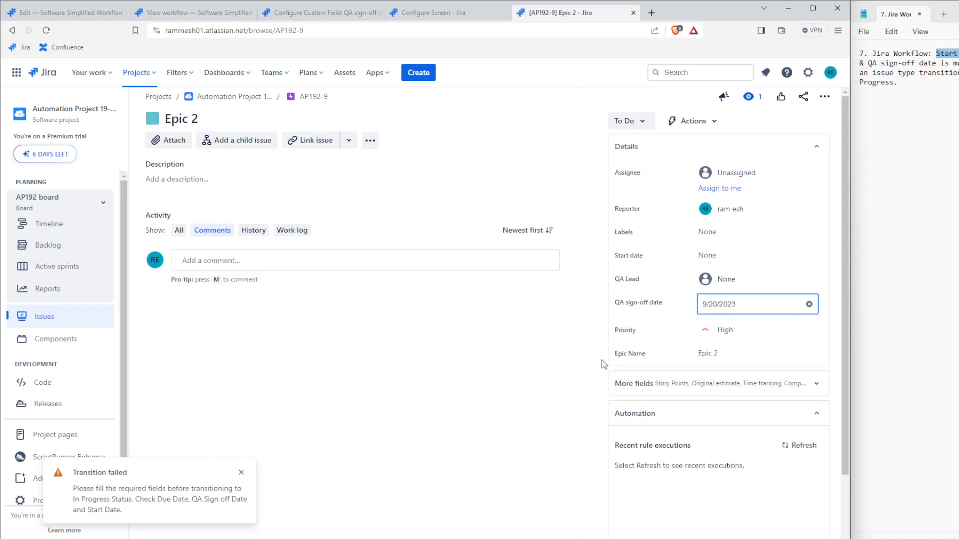
click(526, 330)
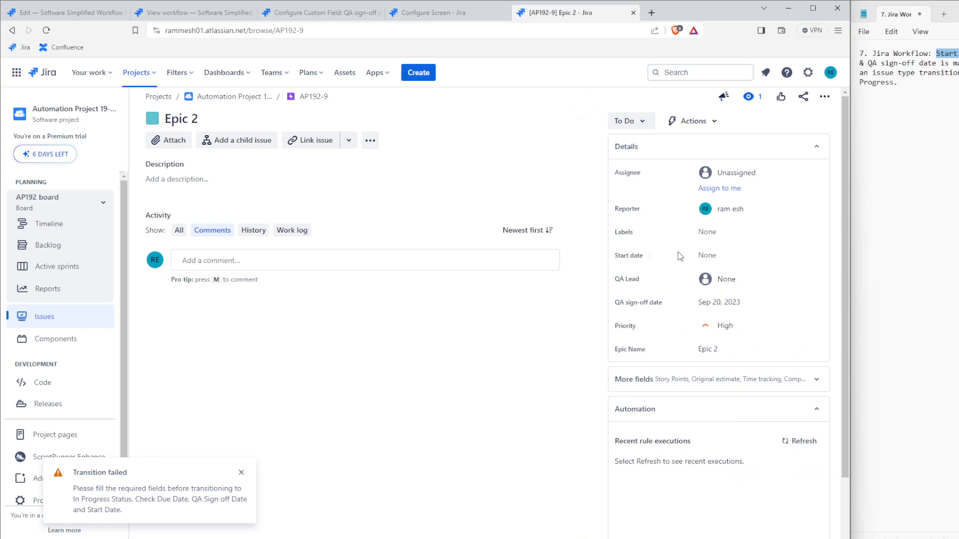
- Try to move Epic 2 to In Progress with only the QA sign-off date filled, and set its Start date to 9/19/2023
click(627, 121)
click(637, 146)
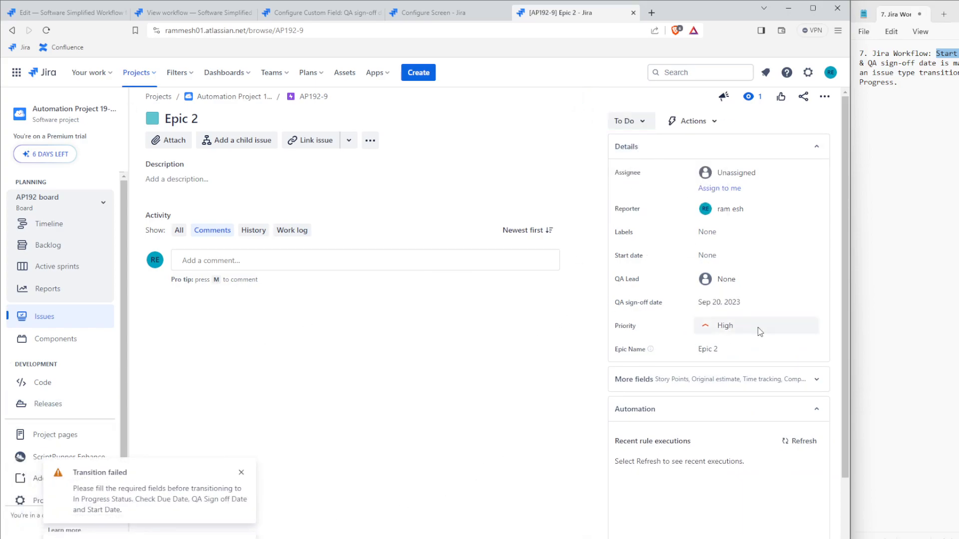
click(725, 258)
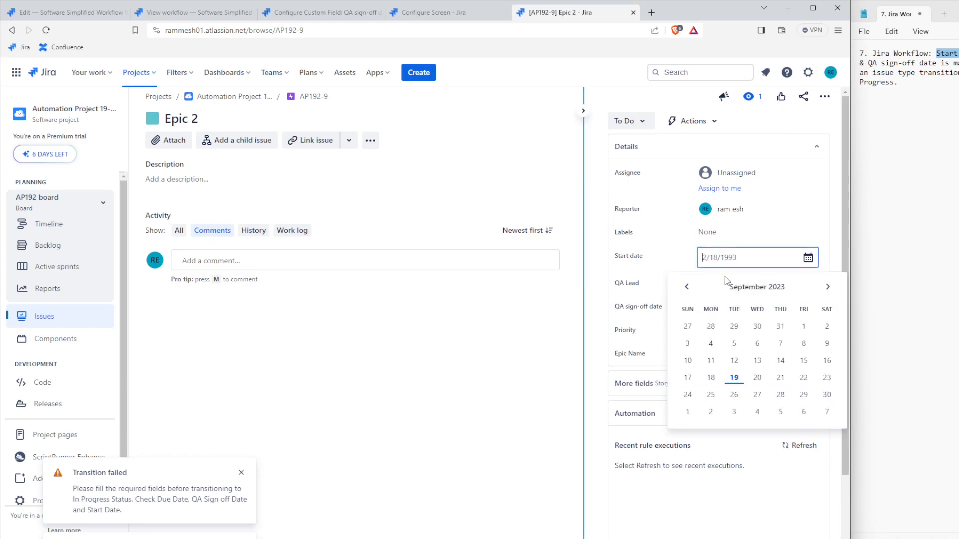
click(734, 378)
click(524, 308)
- Try to move Epic 2 to In Progress with the Due date still empty, and review the issue's detail fields
click(628, 121)
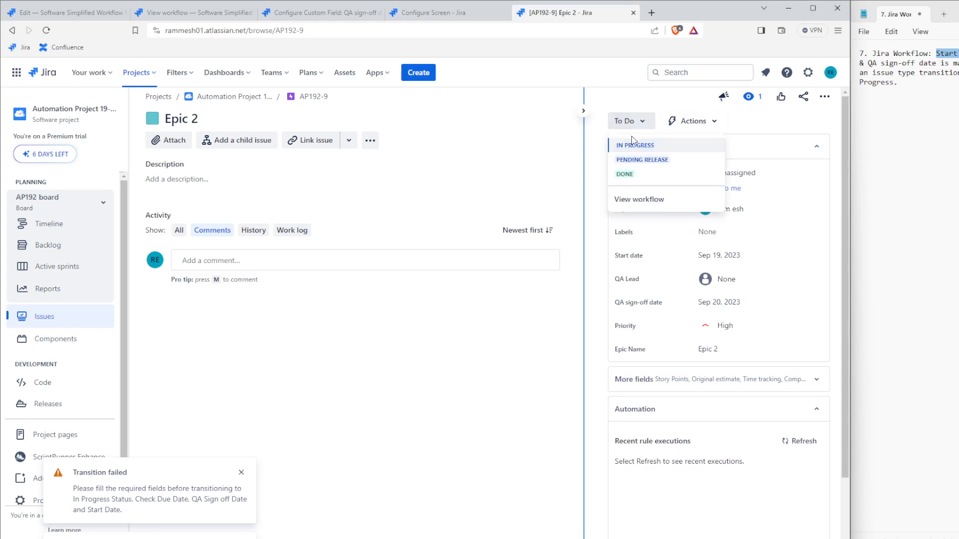
click(632, 146)
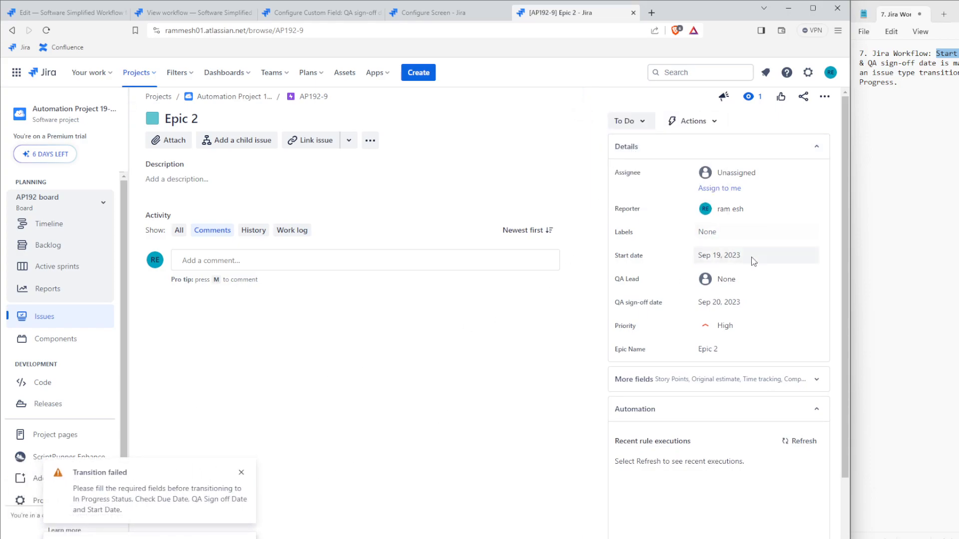
scroll(757, 280, down, 3)
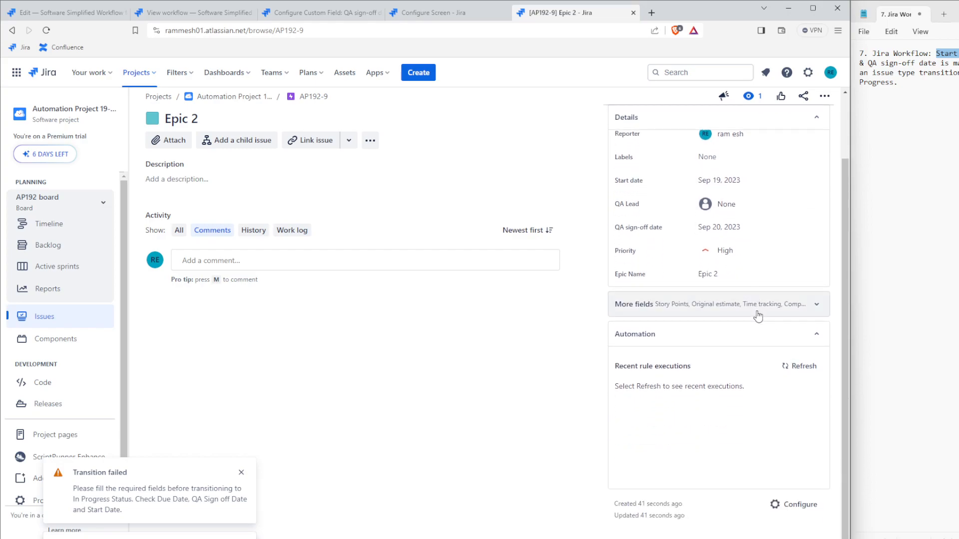
scroll(758, 315, up, 3)
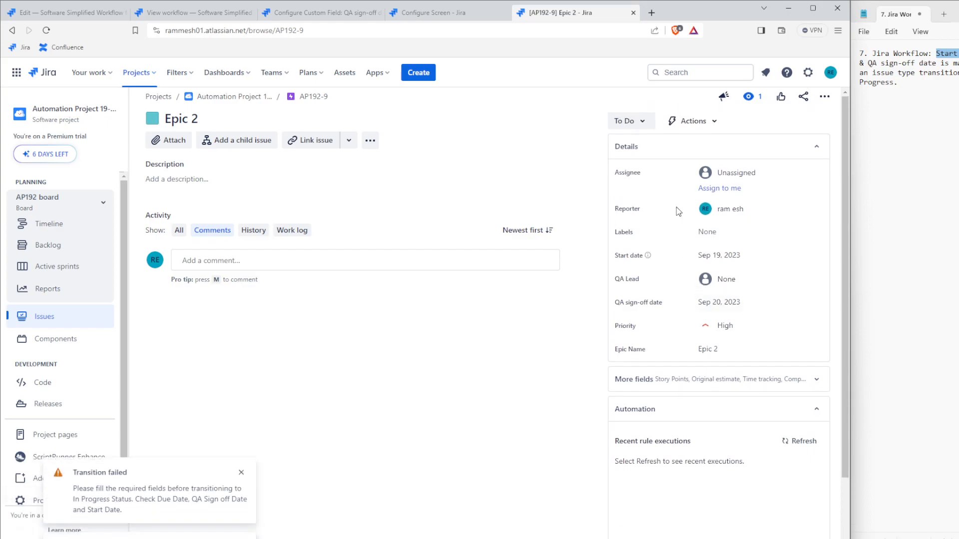
- Expand Epic 2's additional fields and set its Due date to 9/21/2023
click(739, 380)
scroll(746, 370, down, 5)
click(733, 334)
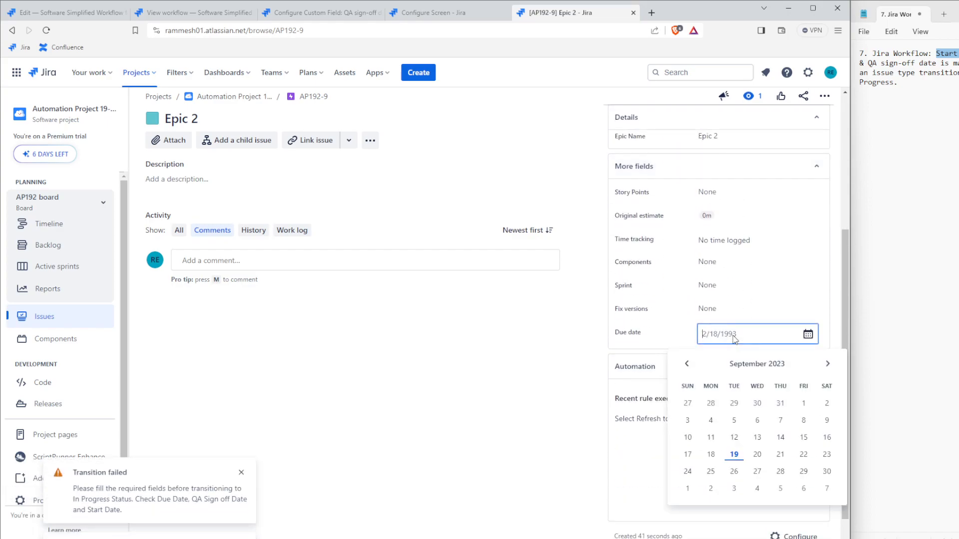
click(780, 455)
click(514, 351)
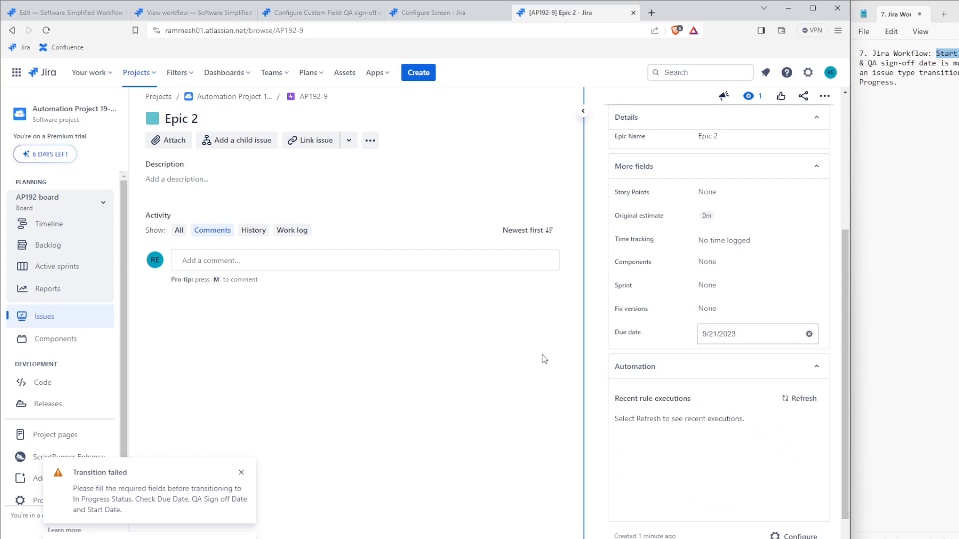
- Transition Epic 2 from To Do to In Progress, and reload the issue to check its date fields
scroll(766, 332, up, 5)
scroll(664, 350, up, 1)
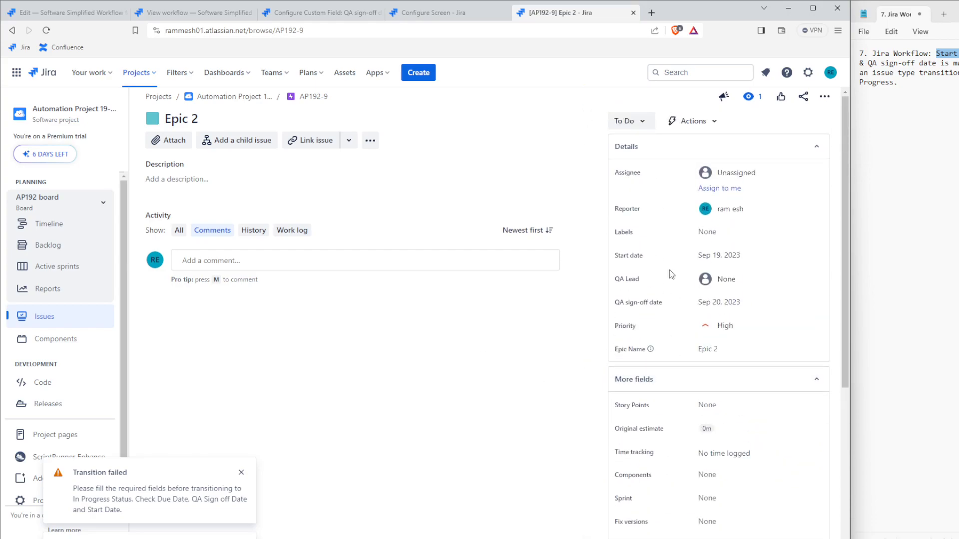
click(627, 121)
click(626, 150)
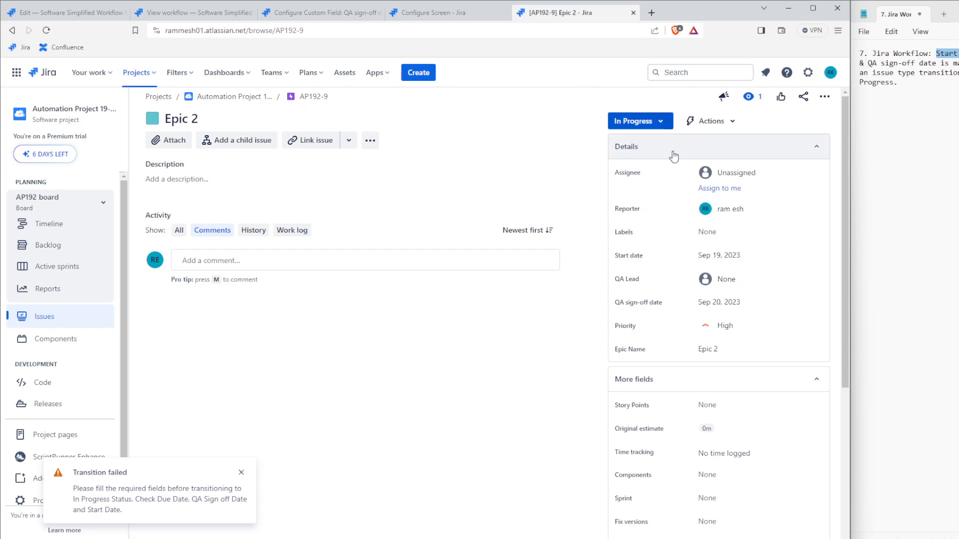
click(46, 30)
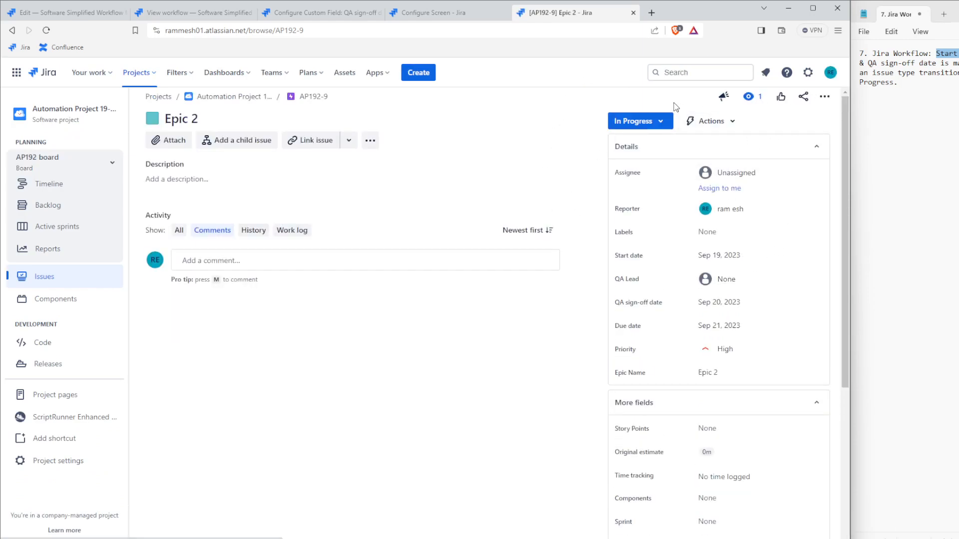
scroll(757, 307, down, 3)
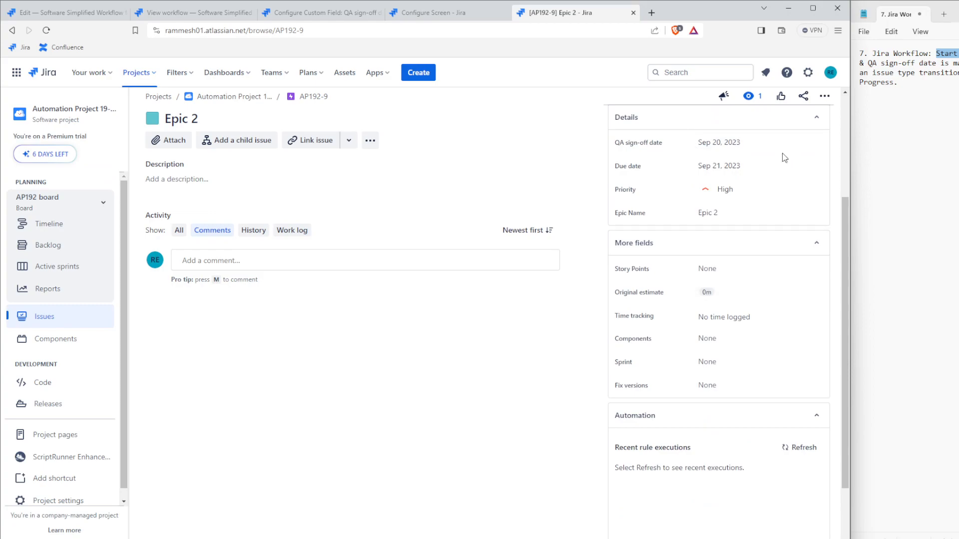
- Compare the written requirement in the notes with Epic 2's status and dates, and look over the AP192 workflow's transitions
click(935, 54)
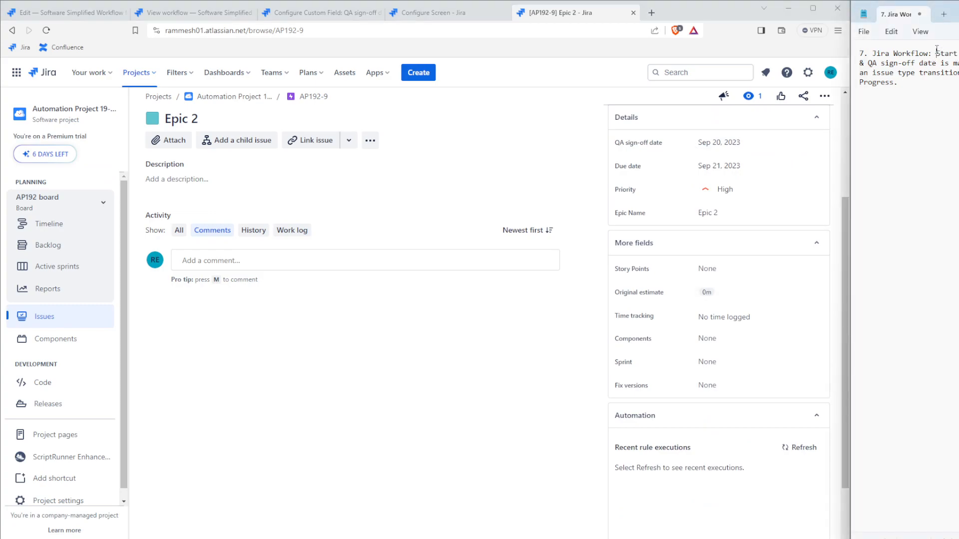
drag(936, 53, 926, 63)
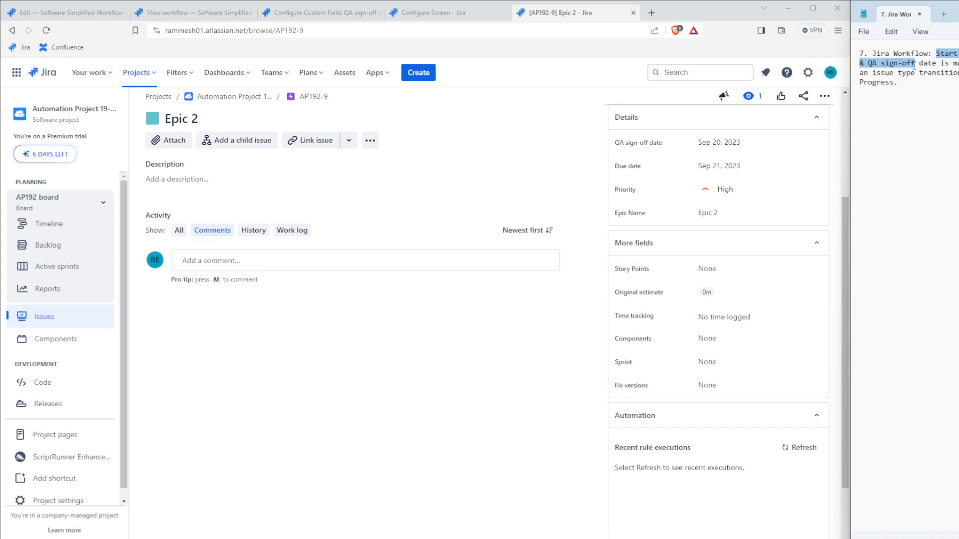
scroll(816, 246, up, 3)
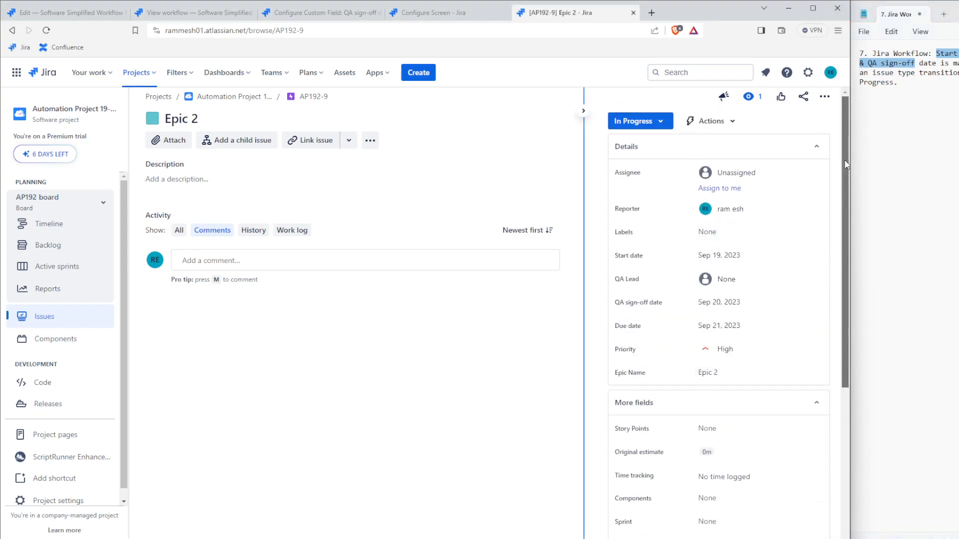
click(195, 13)
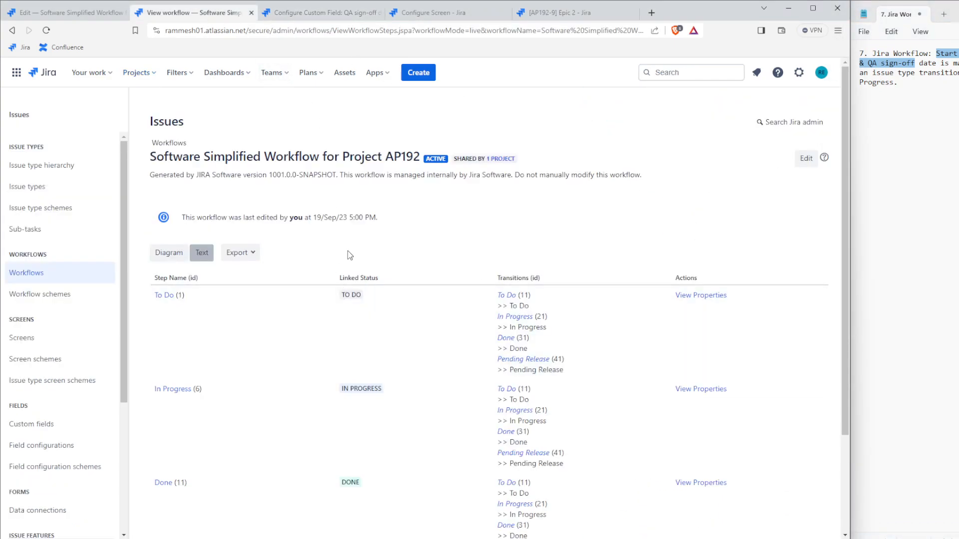
click(572, 6)
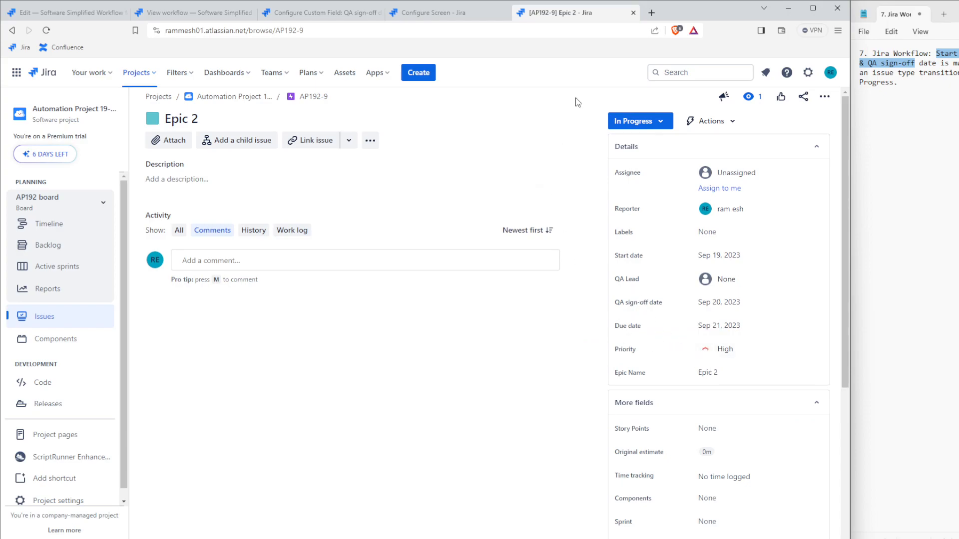
mouse_move(845, 209)
mouse_down()
mouse_move(846, 218)
mouse_move(846, 194)
mouse_up()
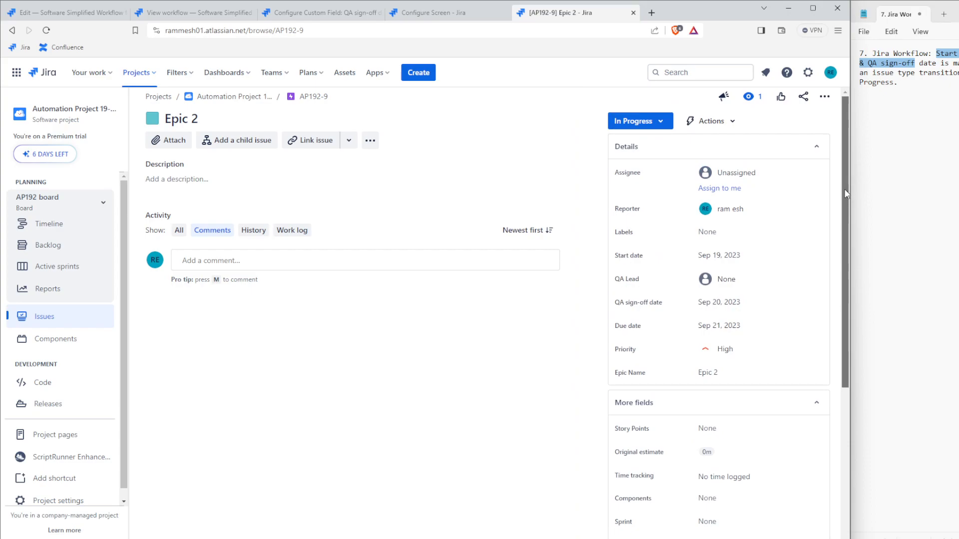